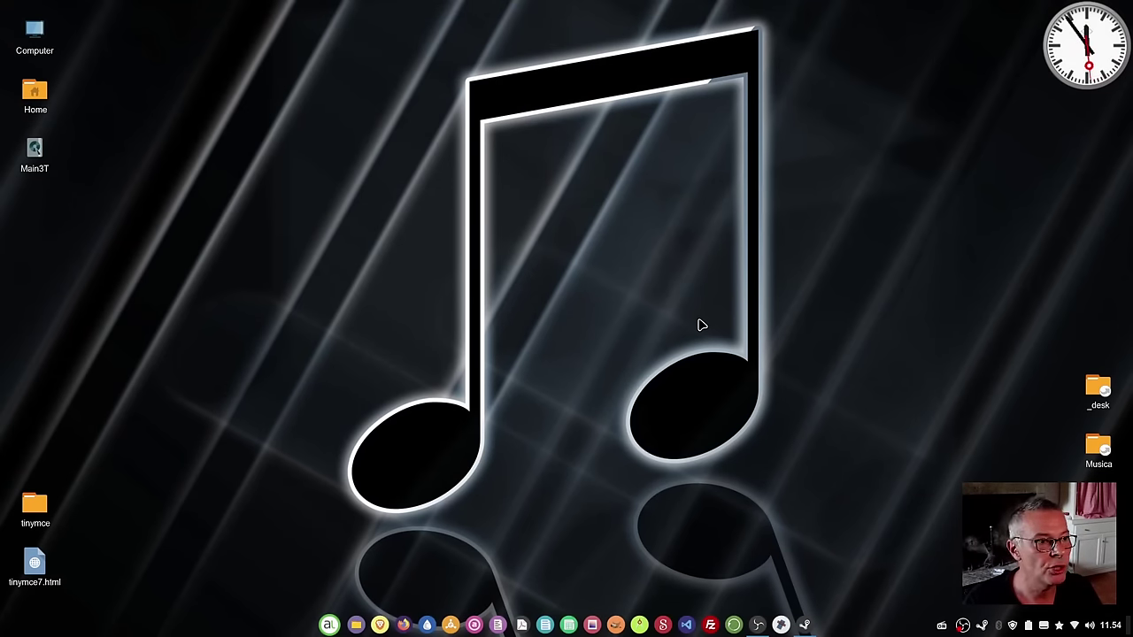
pyautogui.rightClick(585, 145)
pyautogui.click(488, 184)
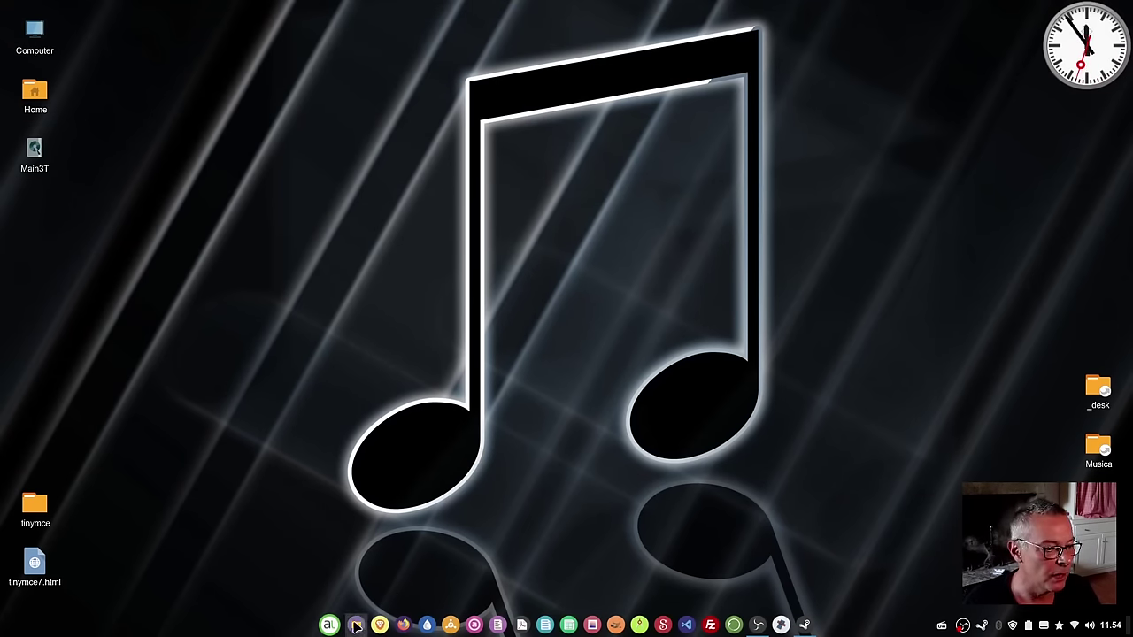
# Open the Home folder in the file manager, move its window around the desktop, and close it.
pyautogui.click(355, 625)
pyautogui.moveTo(646, 83); pyautogui.dragTo(619, 125)
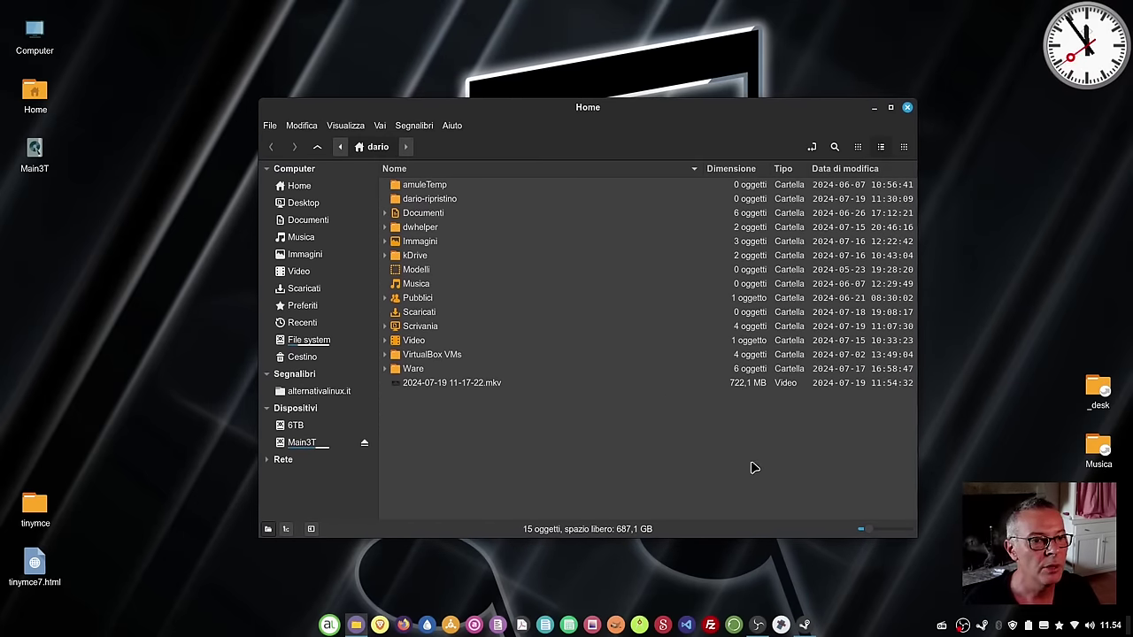
pyautogui.moveTo(646, 109); pyautogui.dragTo(582, 106)
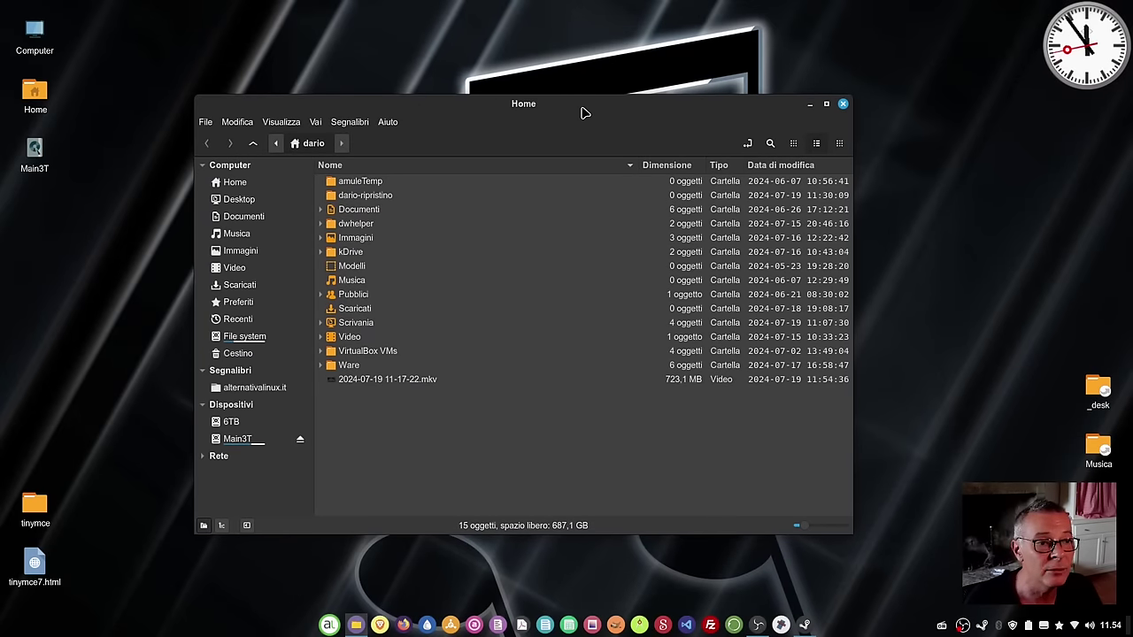
pyautogui.moveTo(584, 113); pyautogui.dragTo(615, 105)
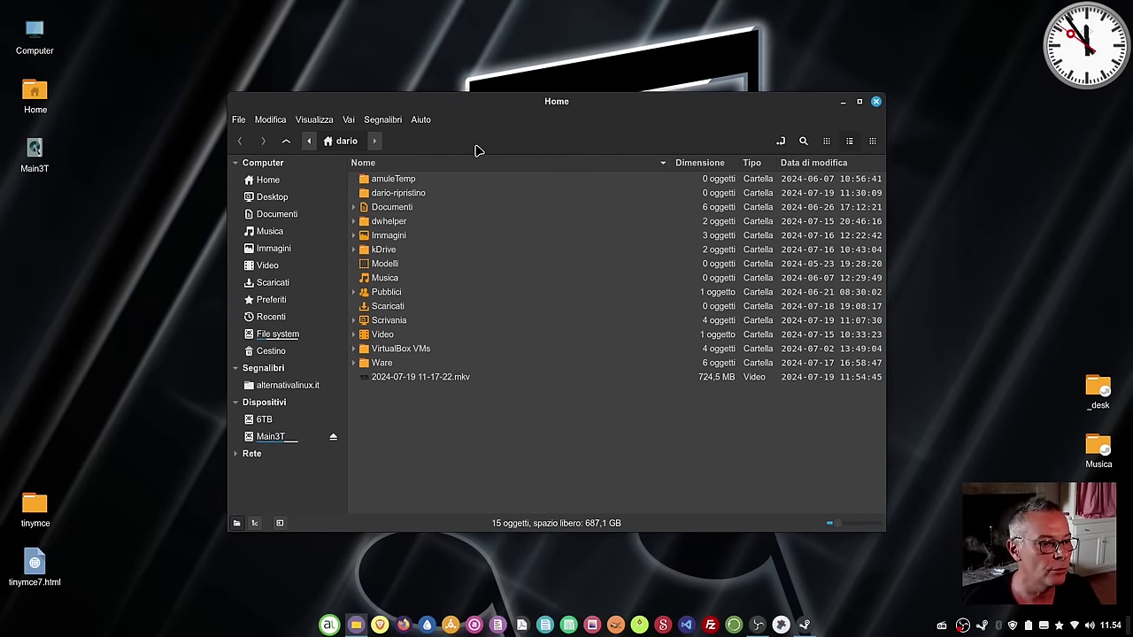
pyautogui.moveTo(538, 113); pyautogui.dragTo(555, 128)
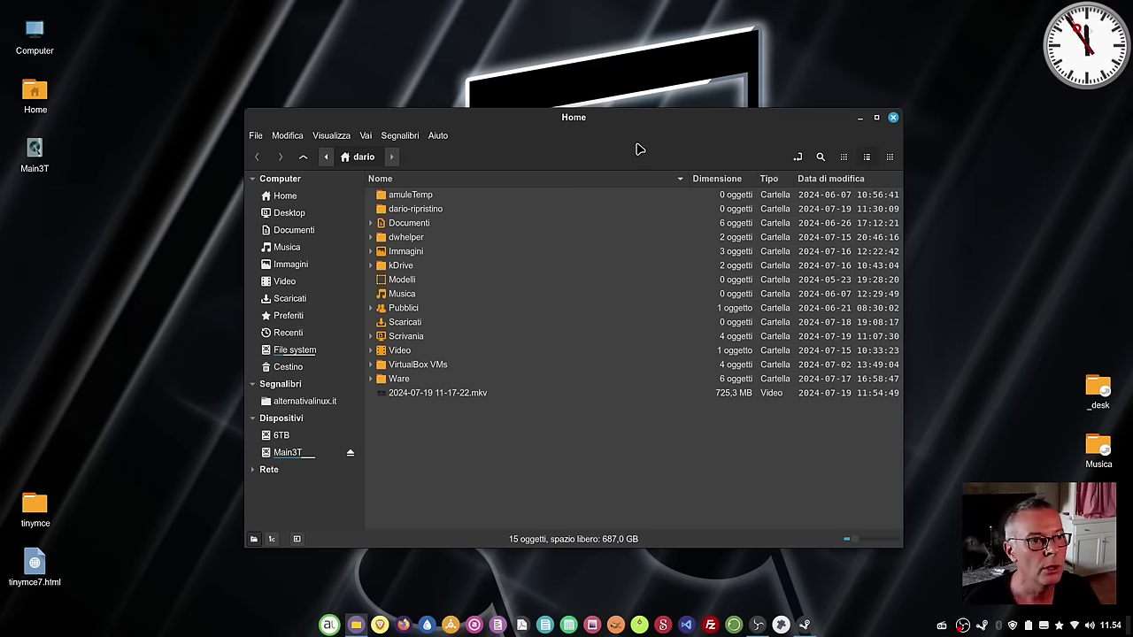
pyautogui.moveTo(637, 147); pyautogui.dragTo(575, 166)
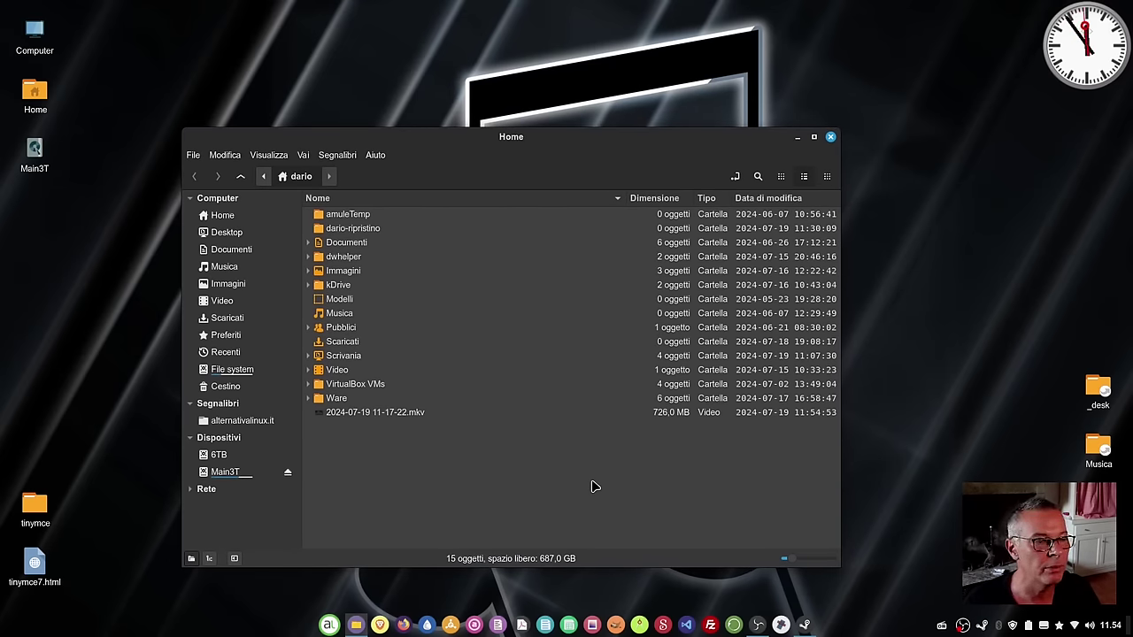
pyautogui.moveTo(545, 144); pyautogui.dragTo(523, 118)
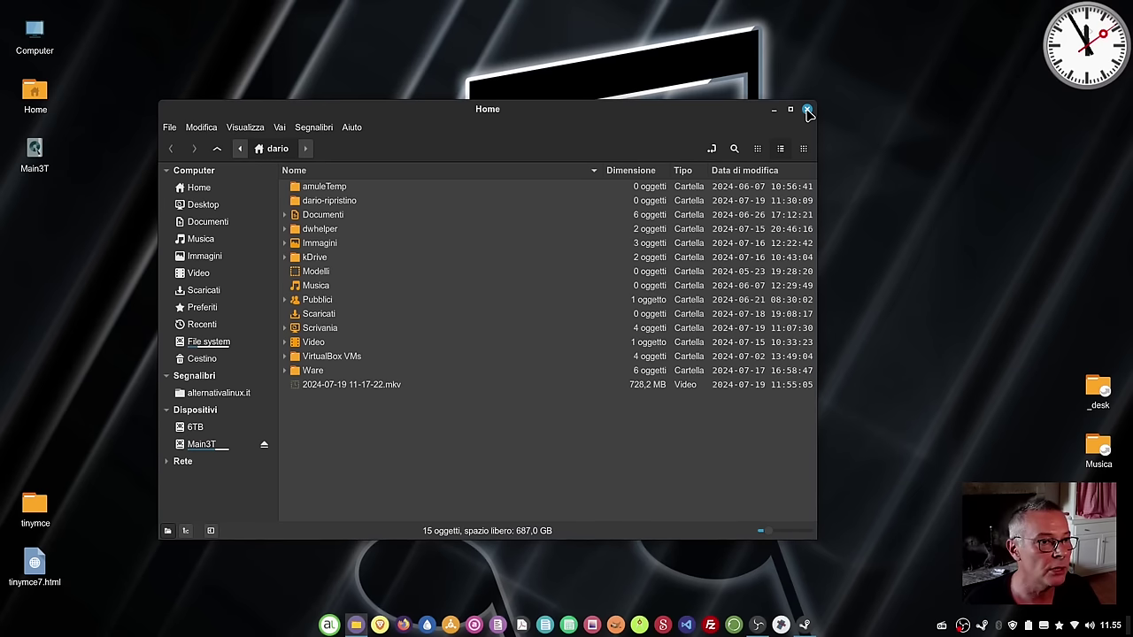
pyautogui.click(807, 110)
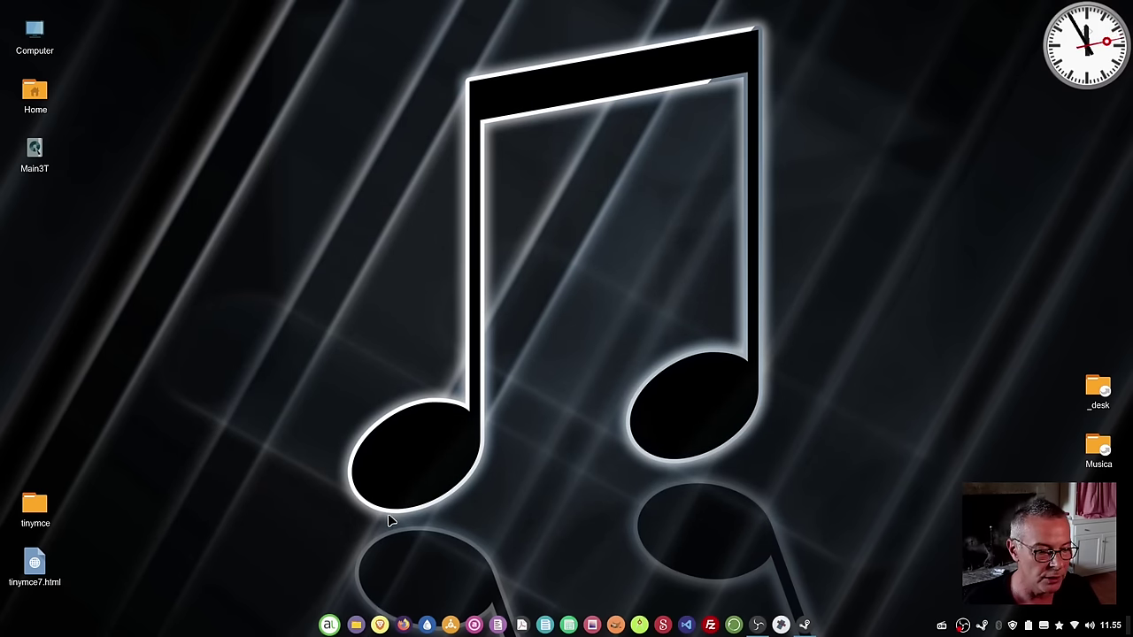
# Look through the Emoji category of the application menu, including the Animali & Natura group, and close the menu.
pyautogui.click(329, 625)
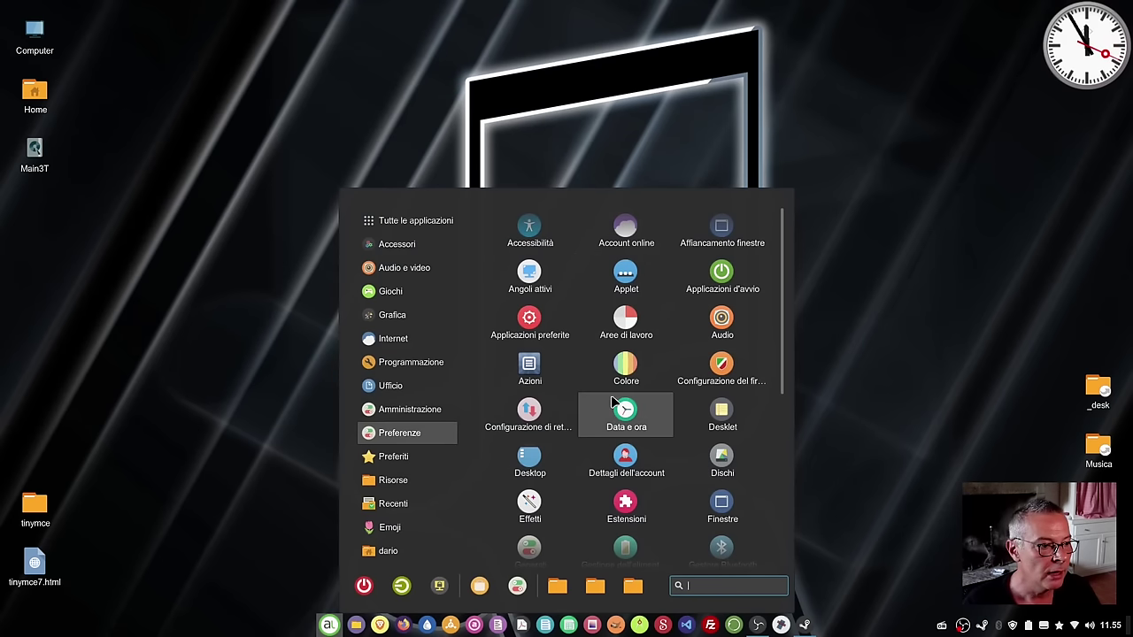
pyautogui.moveTo(405, 529)
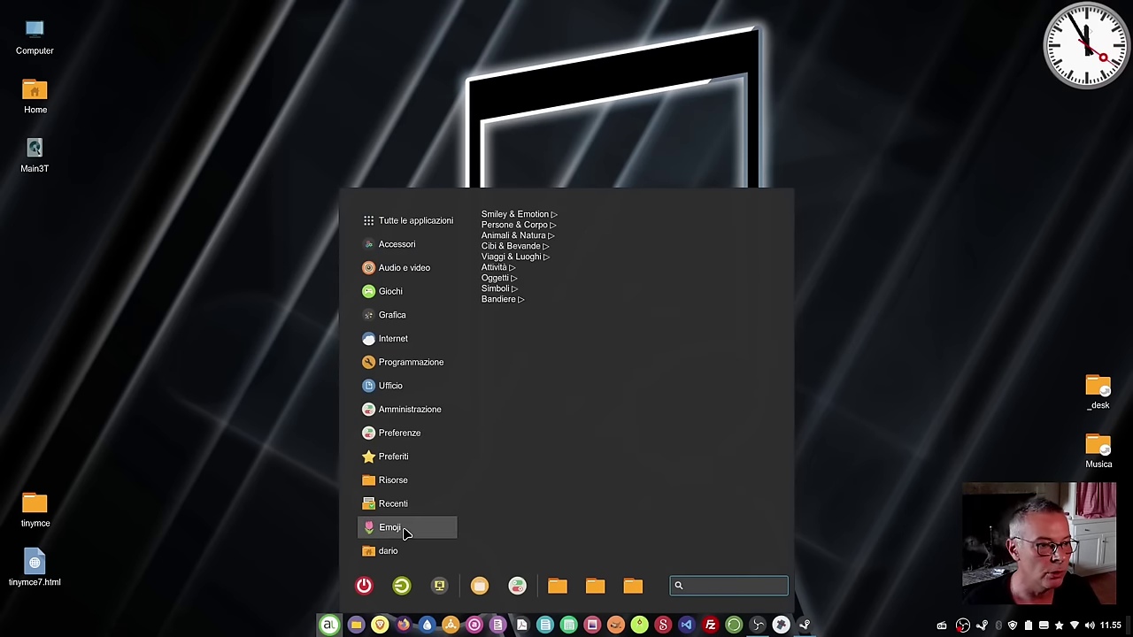
pyautogui.click(549, 237)
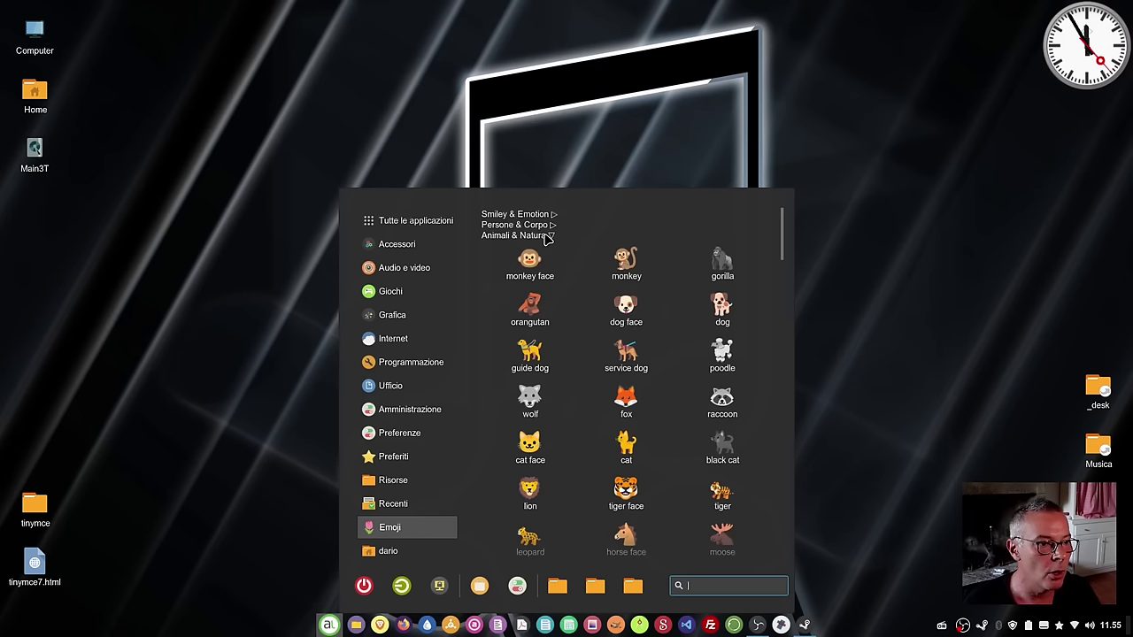
pyautogui.scroll(-5, 620, 398)
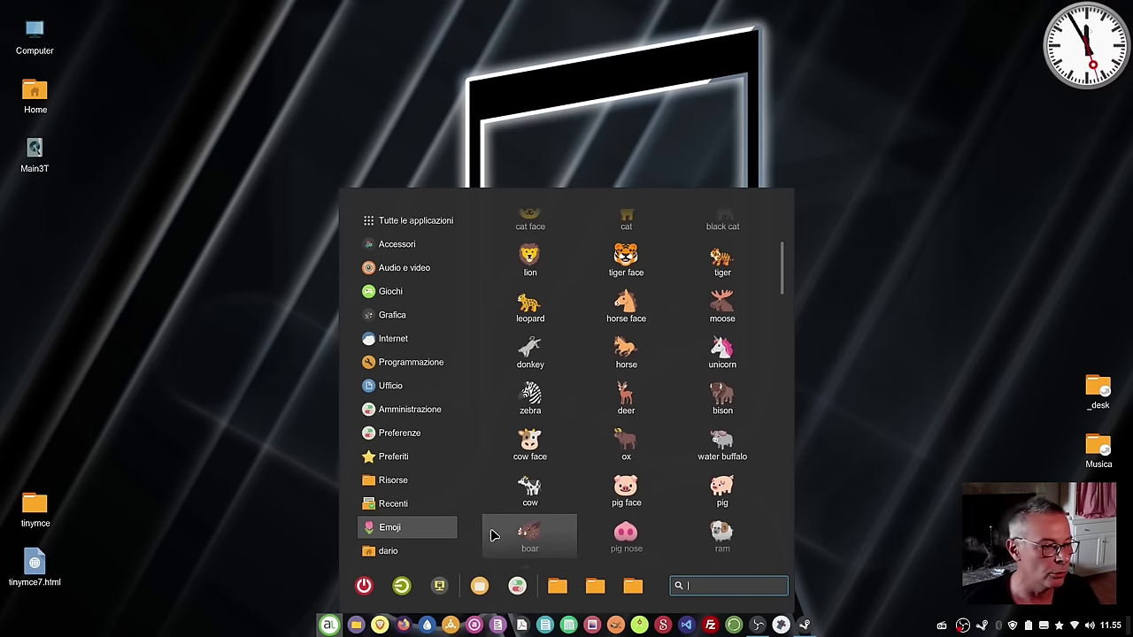
pyautogui.click(396, 531)
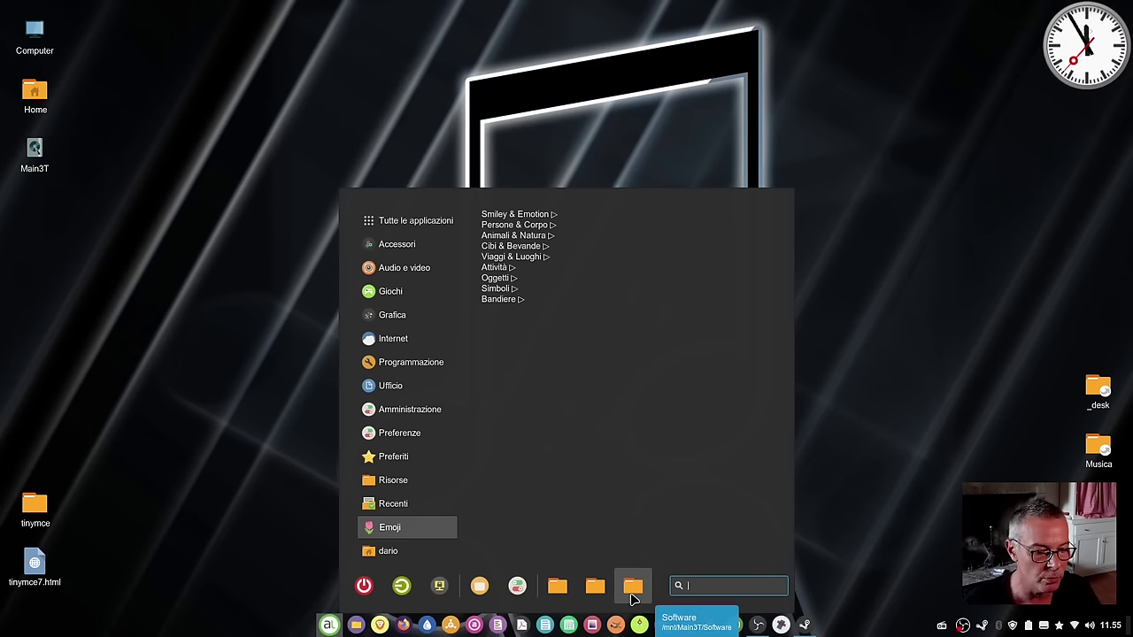
pyautogui.click(946, 571)
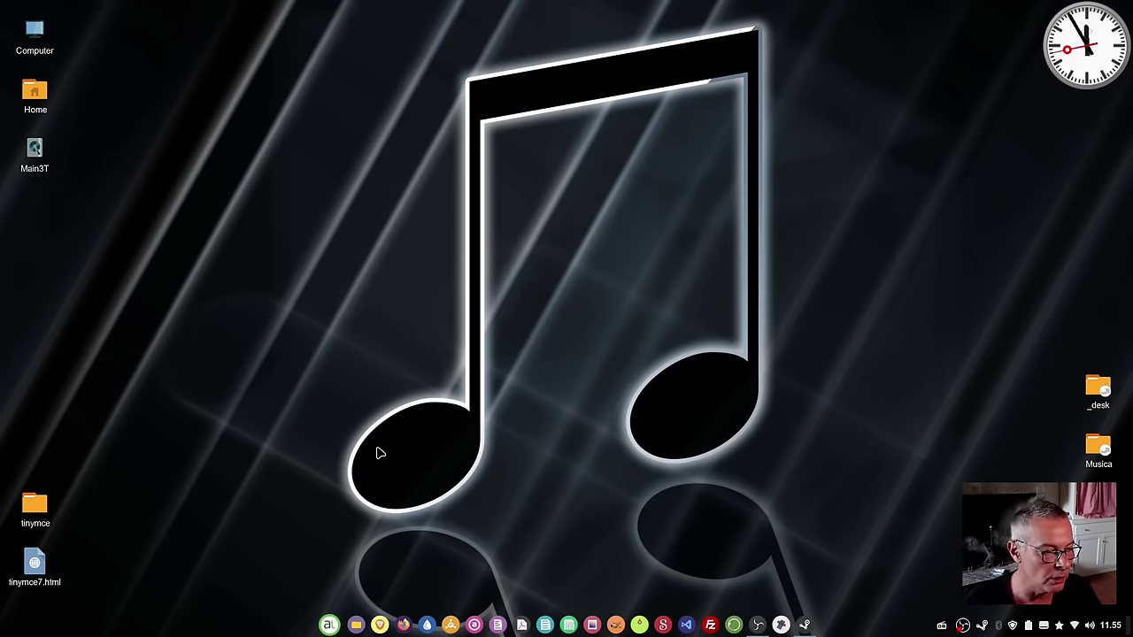
pyautogui.press('super')
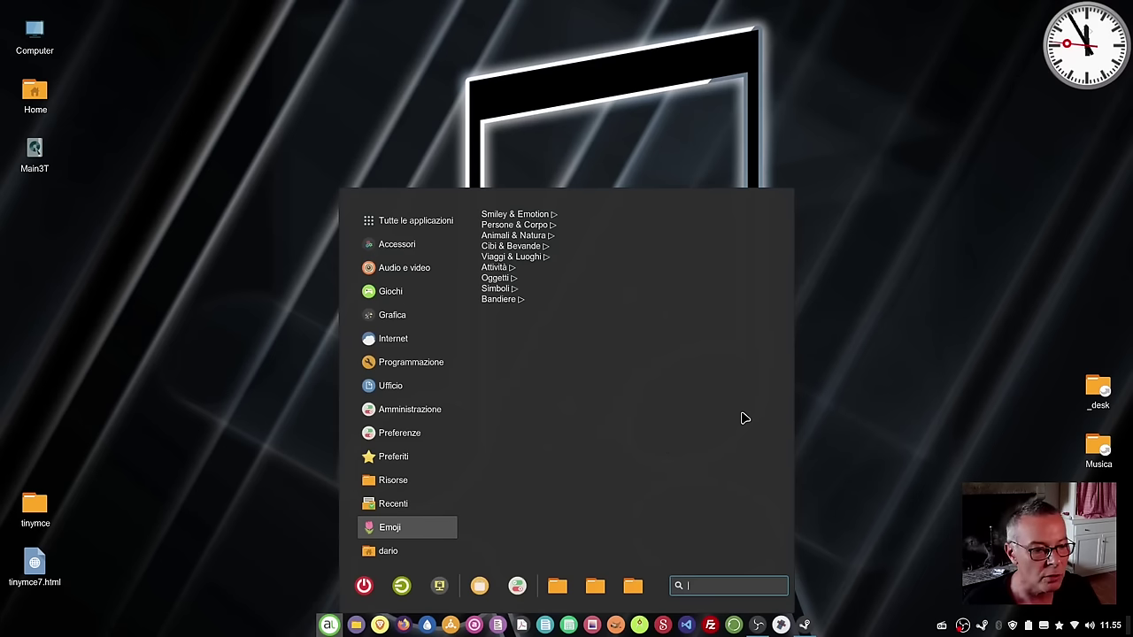
pyautogui.click(202, 263)
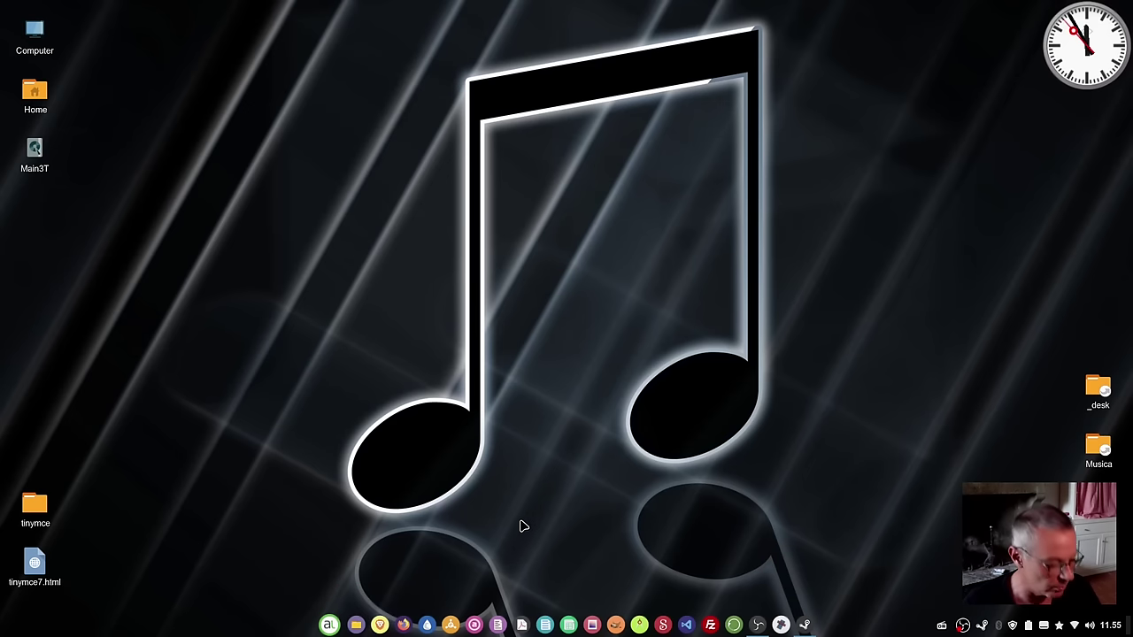
# Find and open the Estensioni settings with the search text "est" and select the Pannelli trasparenti extension.
pyautogui.press('super')
pyautogui.write('est')
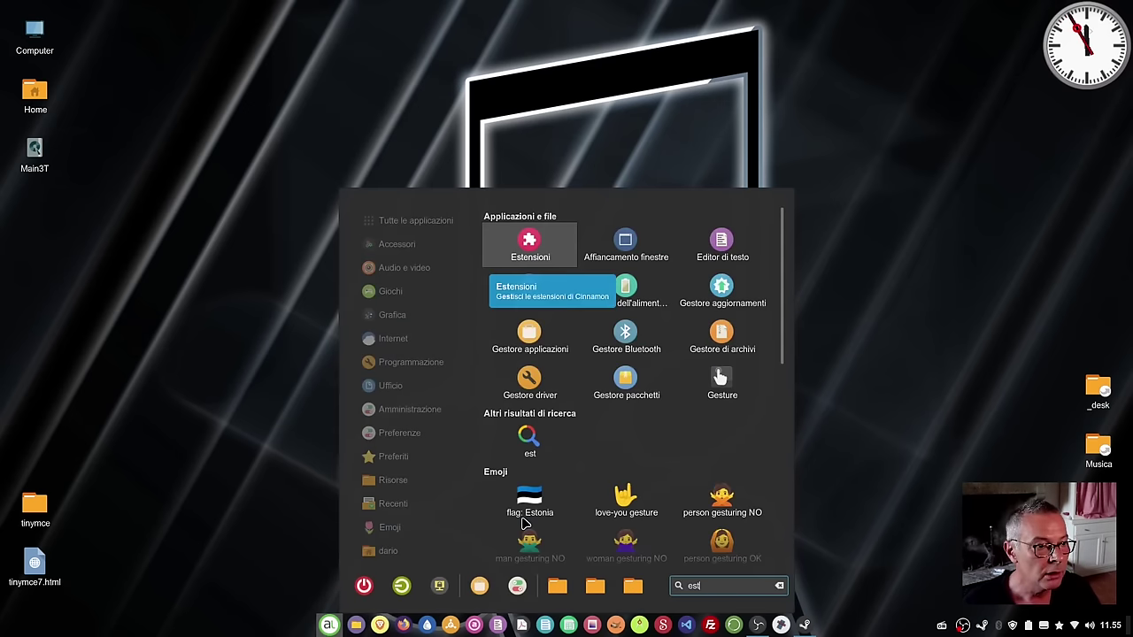
pyautogui.press('Return')
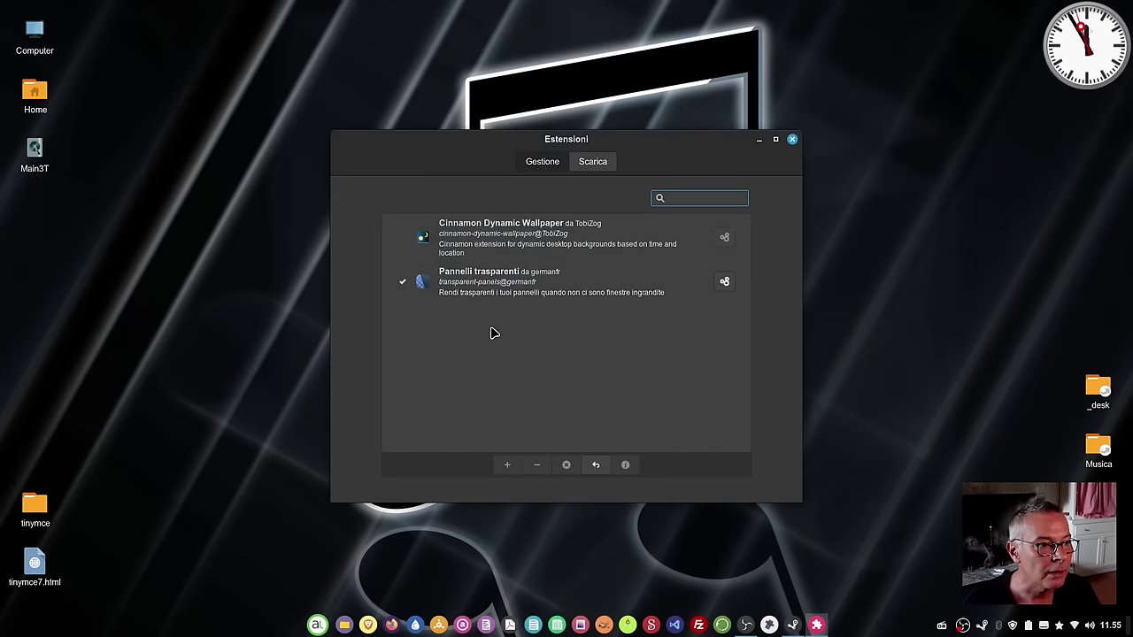
pyautogui.click(596, 292)
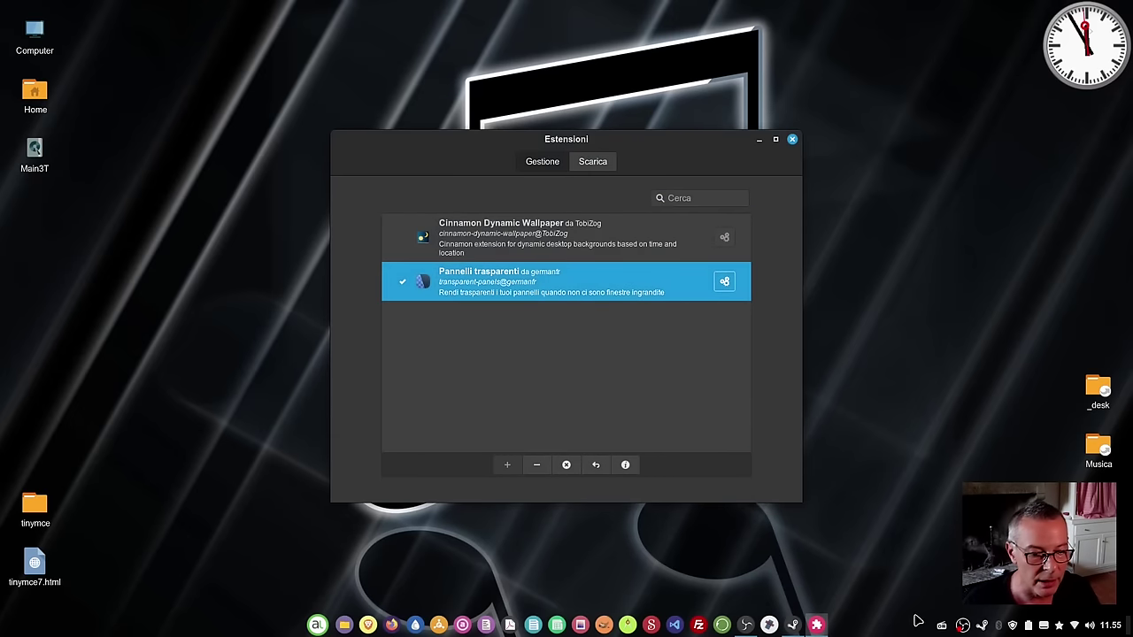
# Maximize the Estensioni window to examine how the transparent panel reacts, and restore the window's size.
pyautogui.click(775, 141)
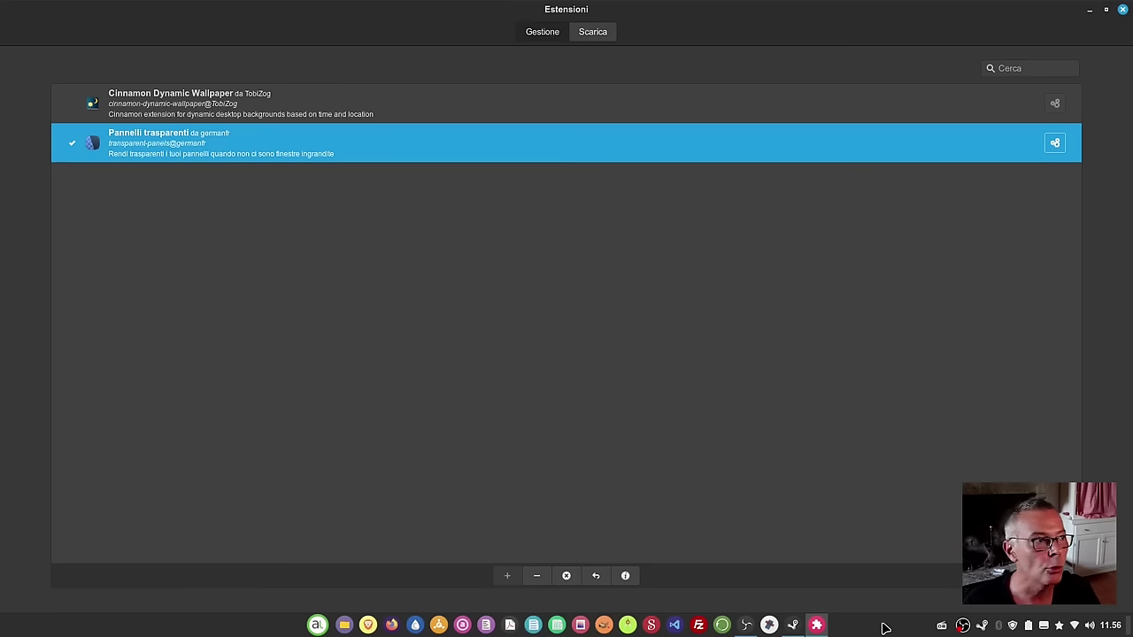
pyautogui.click(1106, 9)
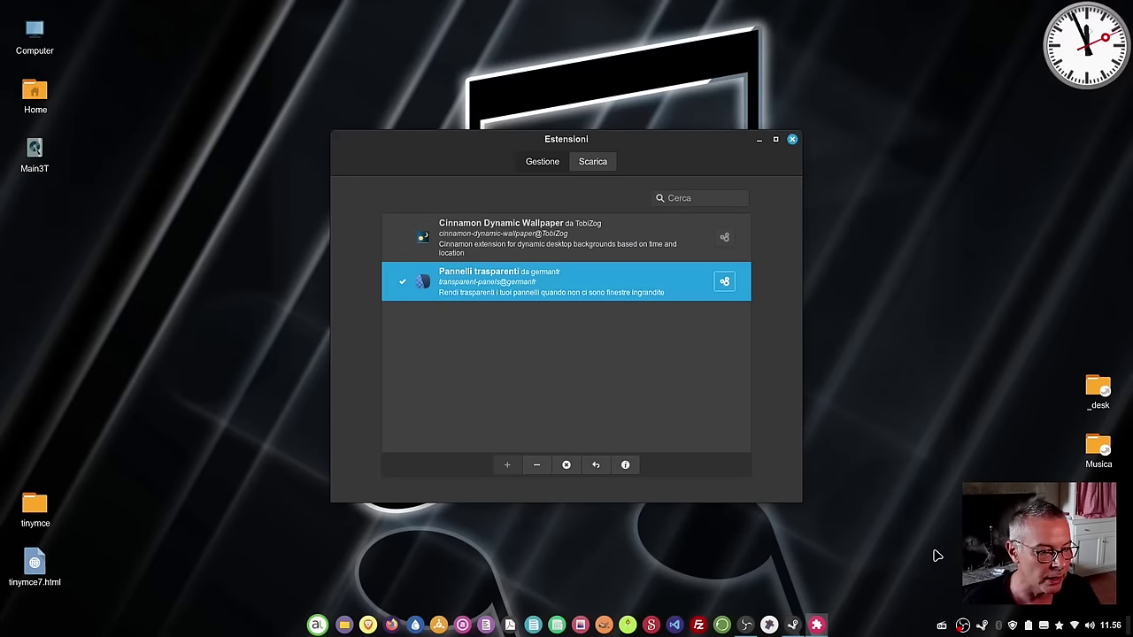
# Enable Modalità modifica pannello and move the menu applet and the application icons to the panel's left zone.
pyautogui.rightClick(839, 623)
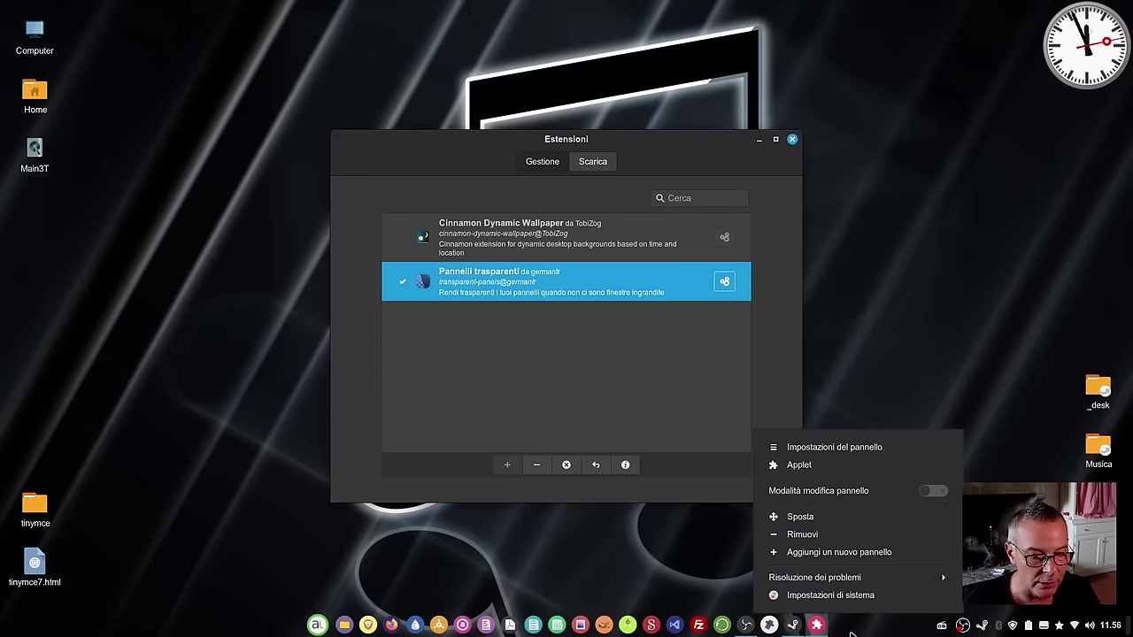
pyautogui.rightClick(855, 634)
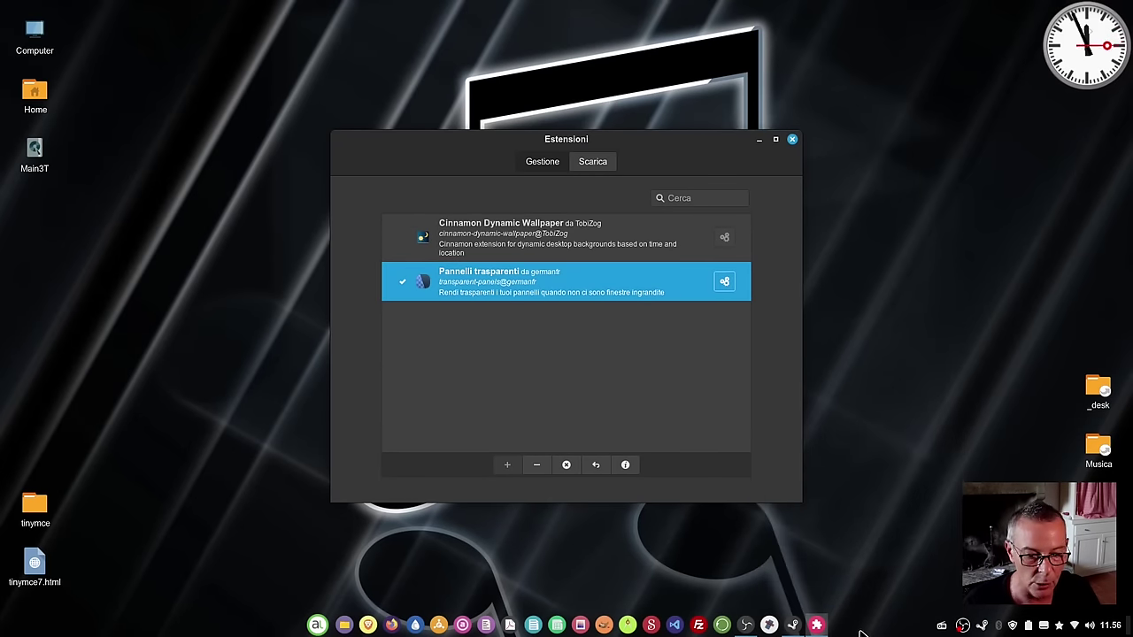
pyautogui.rightClick(870, 632)
pyautogui.click(944, 490)
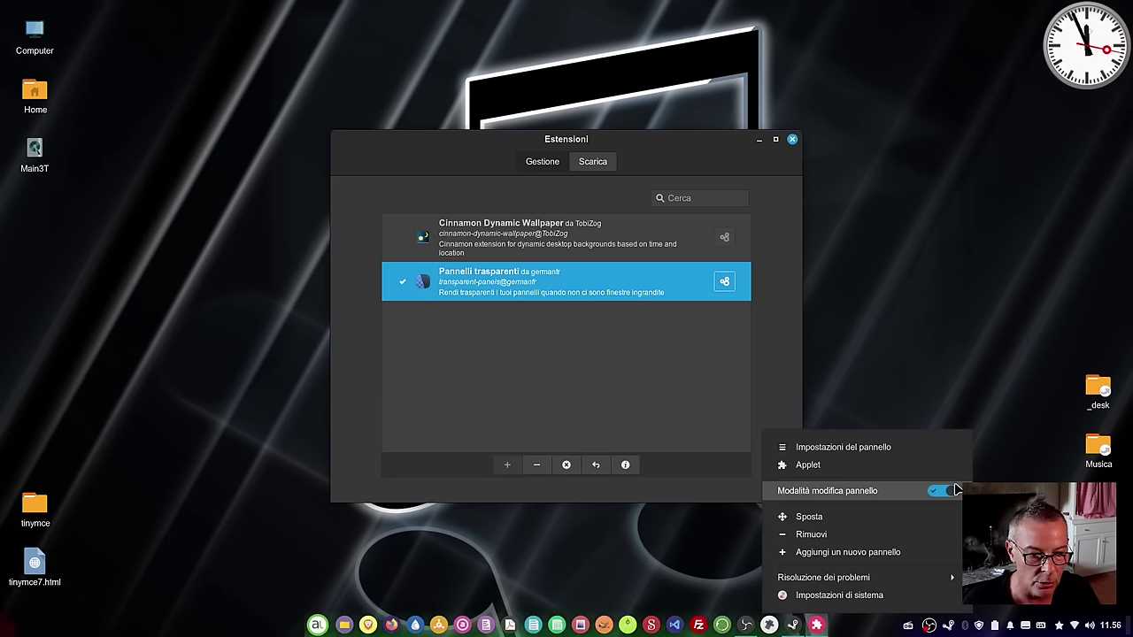
pyautogui.moveTo(319, 626); pyautogui.dragTo(11, 626)
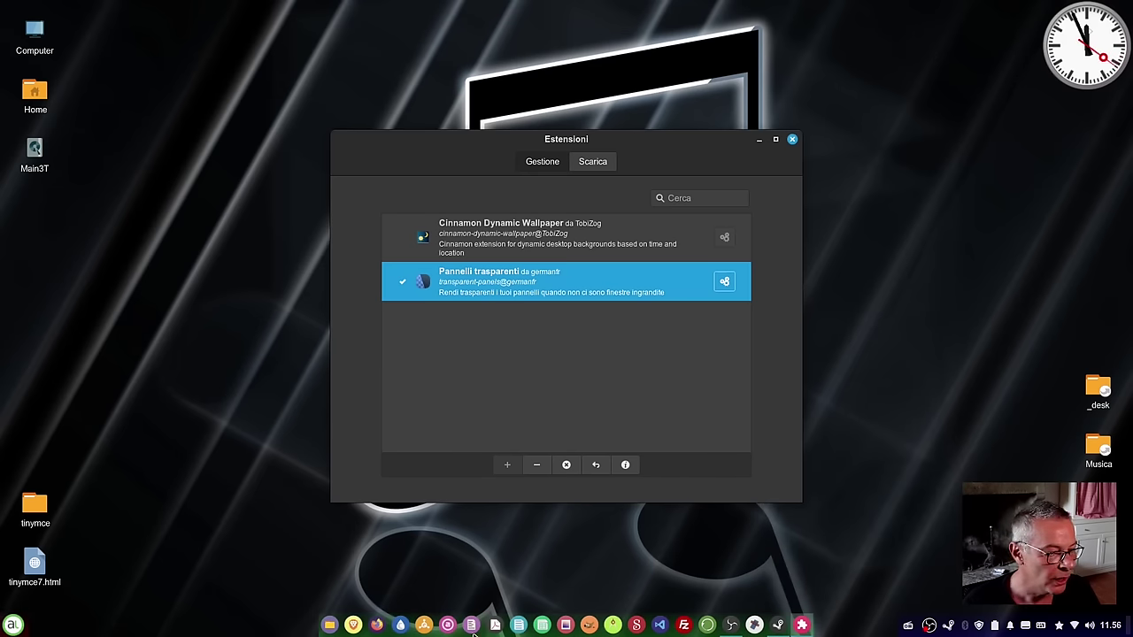
pyautogui.moveTo(509, 630); pyautogui.dragTo(36, 626)
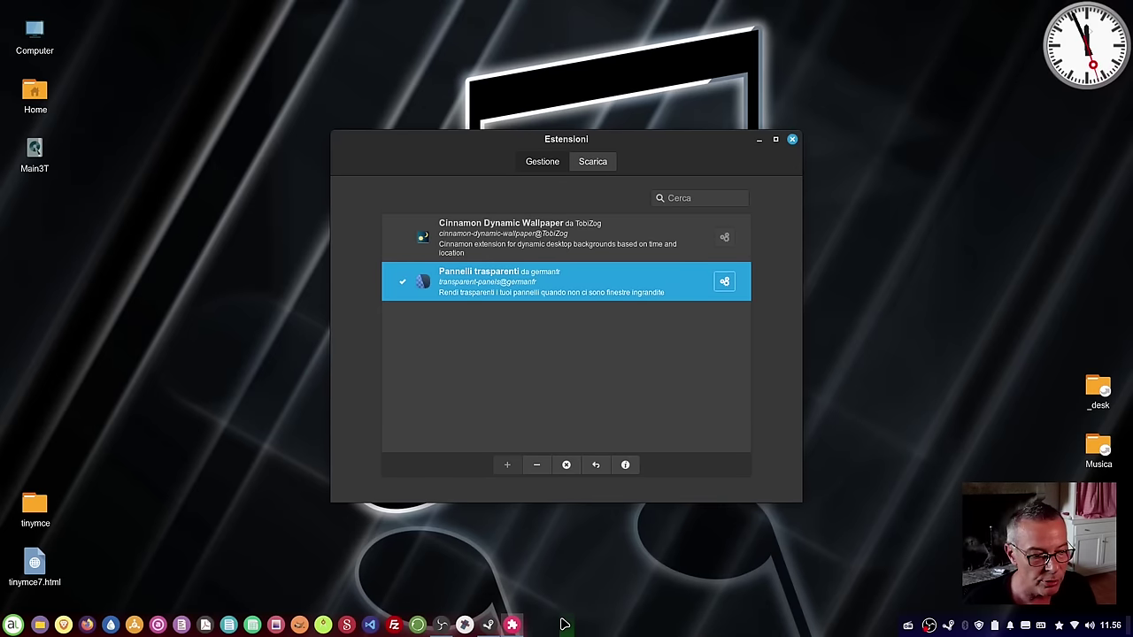
# Move the menu applet and the application icons back to the panel's centre zone and disable Modalità modifica pannello.
pyautogui.moveTo(12, 623); pyautogui.dragTo(566, 625)
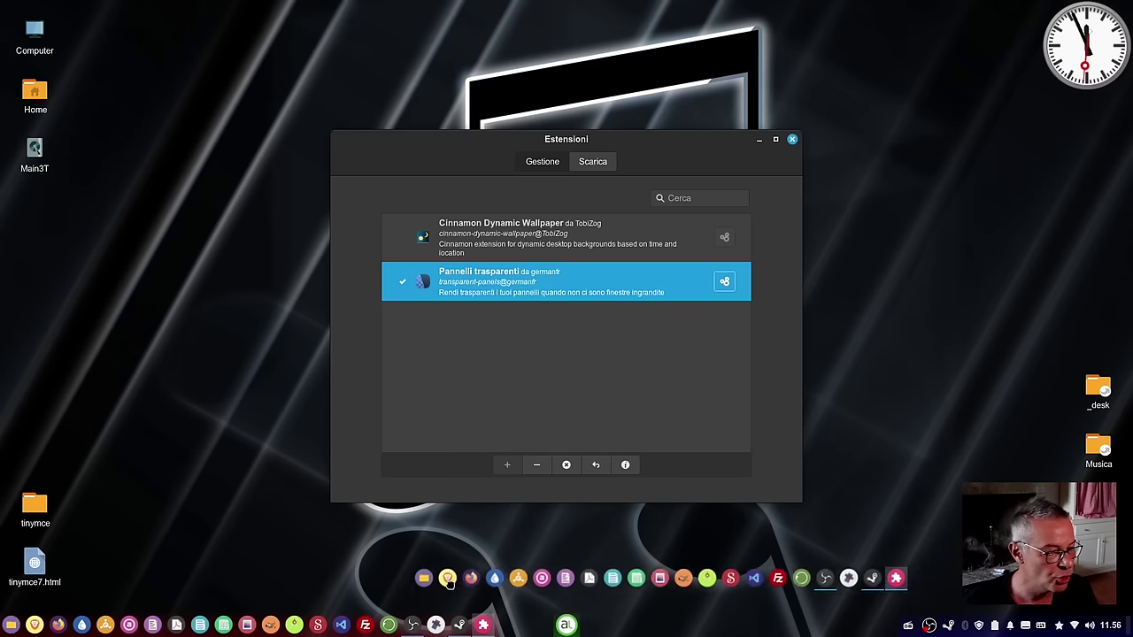
pyautogui.moveTo(78, 625); pyautogui.dragTo(573, 631)
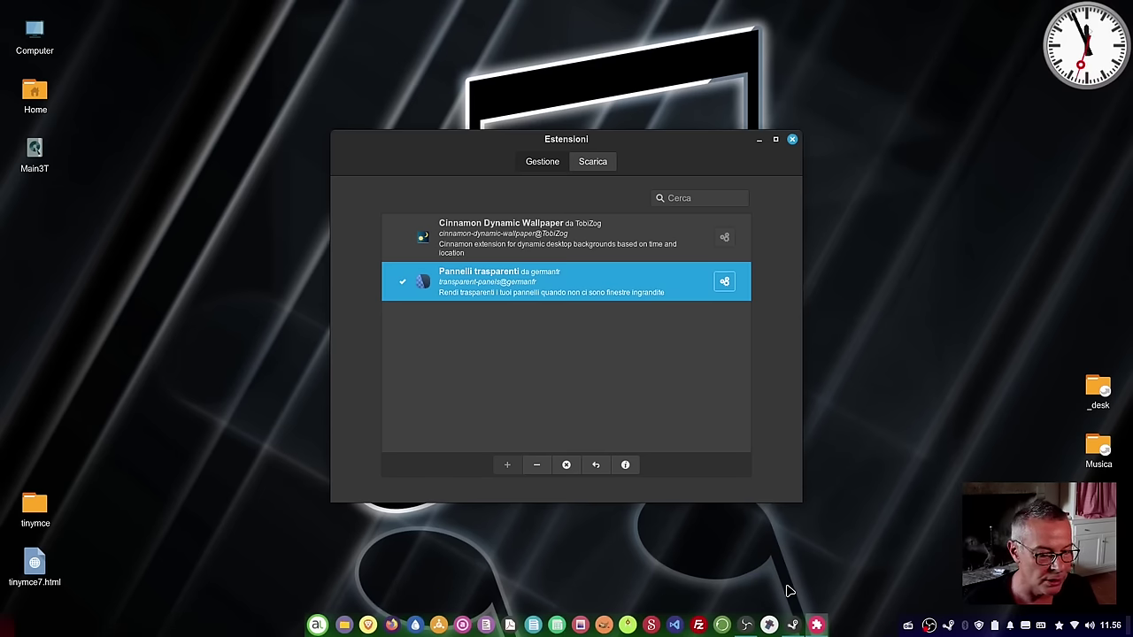
pyautogui.rightClick(874, 625)
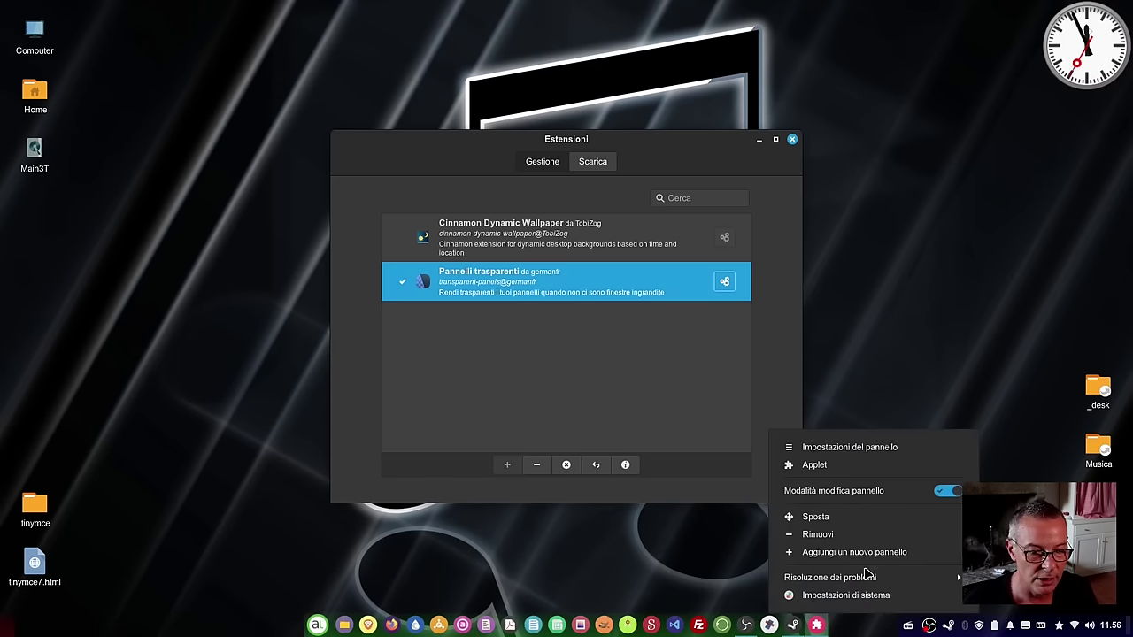
pyautogui.click(947, 491)
pyautogui.click(949, 371)
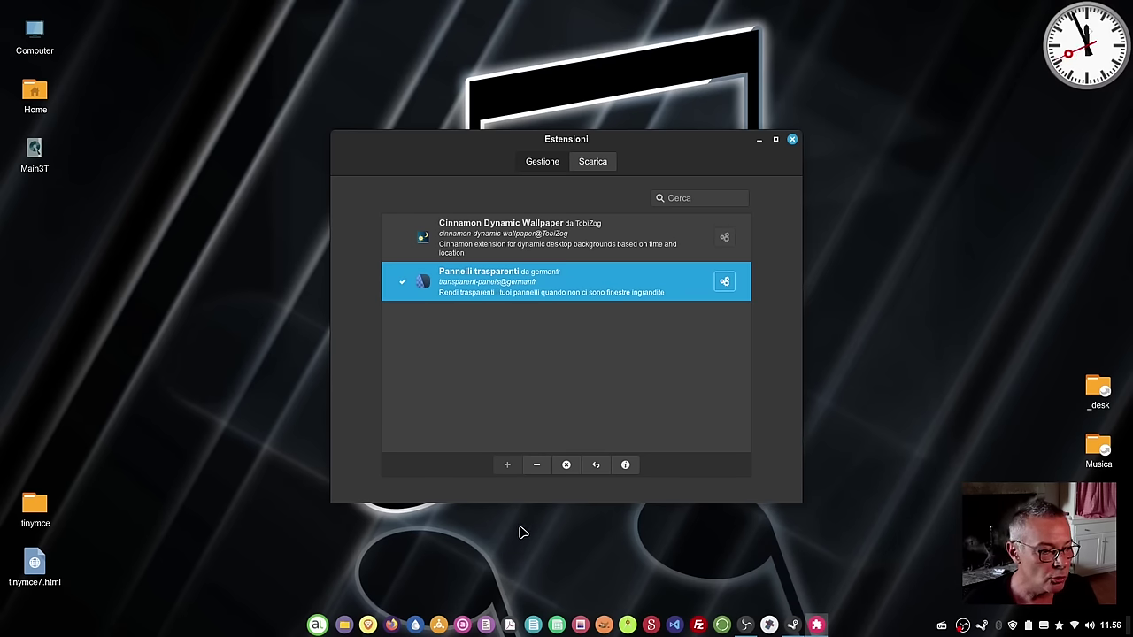
# Find and open the Temi settings with the search text "temi" and choose Numix-Circle as the icon theme.
pyautogui.press('super')
pyautogui.write('temi')
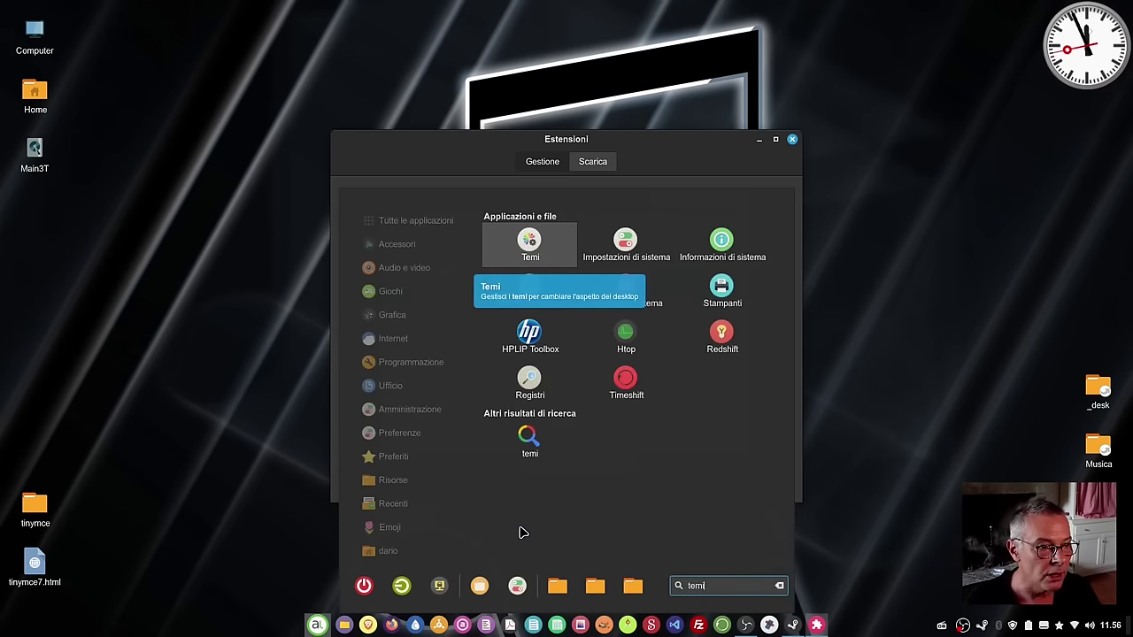
pyautogui.press('Return')
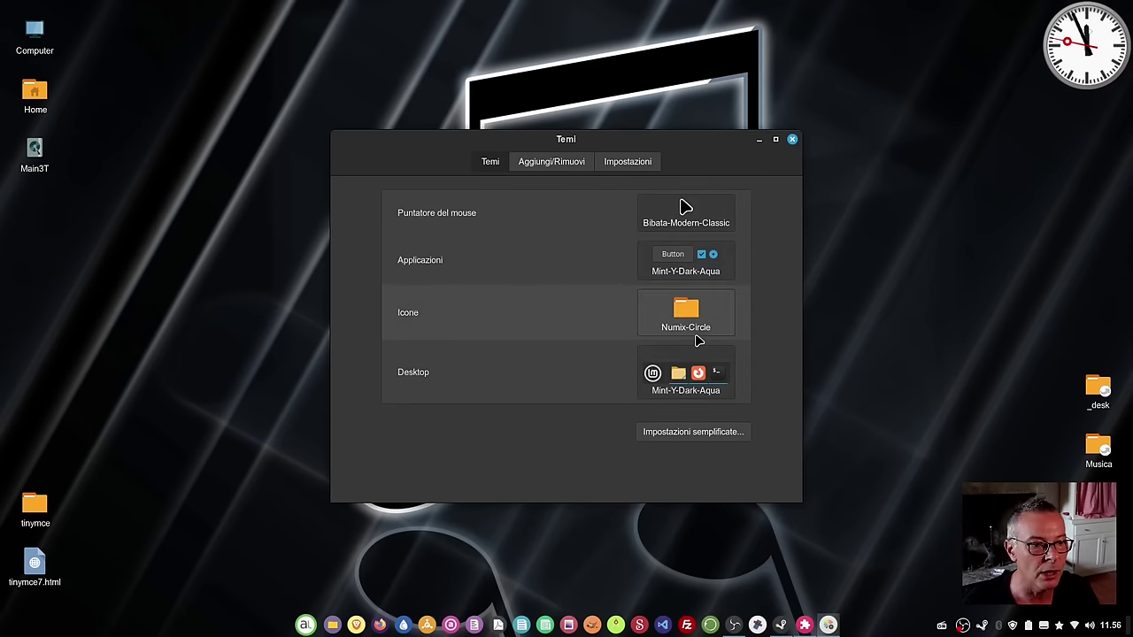
pyautogui.click(695, 320)
pyautogui.scroll(-7, 883, 283)
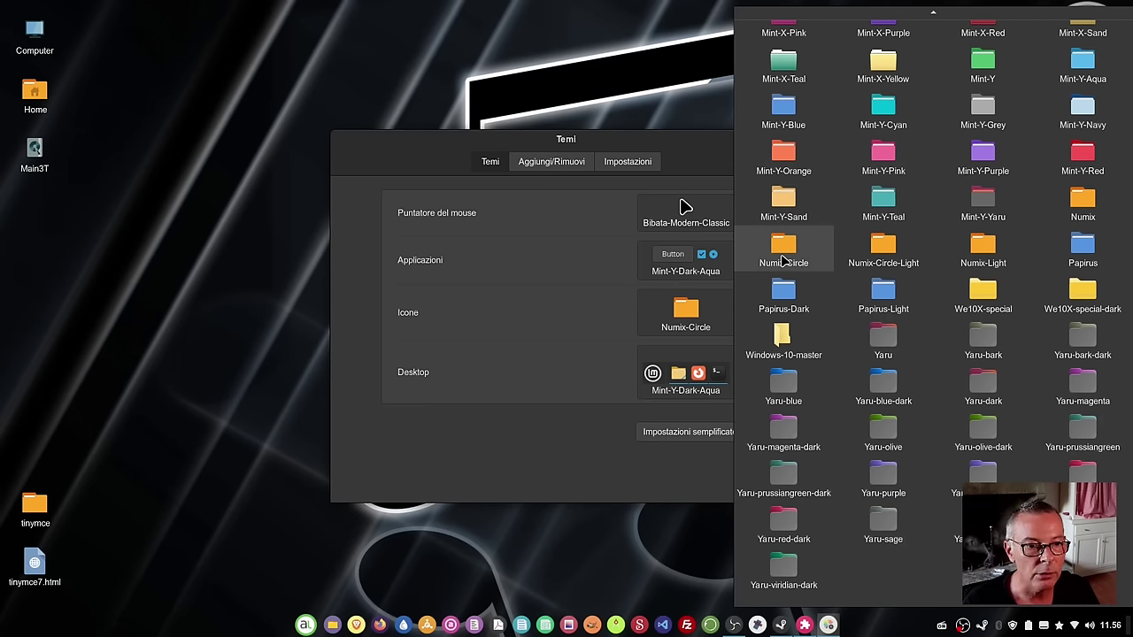
pyautogui.click(782, 260)
# Move the Temi and Estensioni windows apart and close the Temi window.
pyautogui.moveTo(719, 152); pyautogui.dragTo(614, 195)
pyautogui.moveTo(660, 139); pyautogui.dragTo(722, 102)
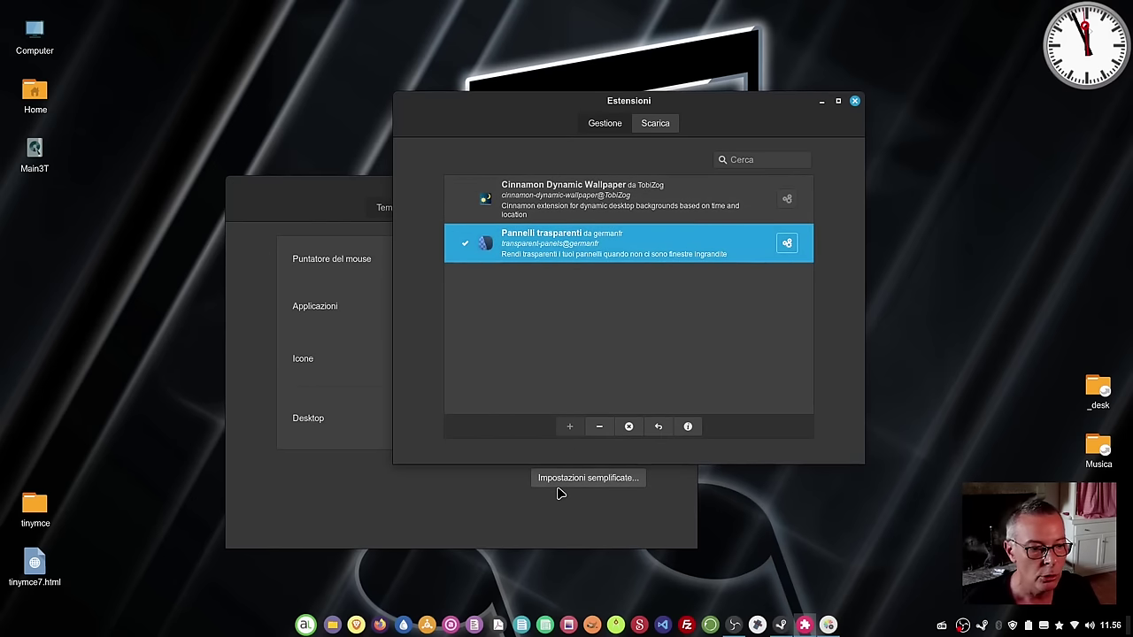
pyautogui.click(377, 185)
pyautogui.click(687, 186)
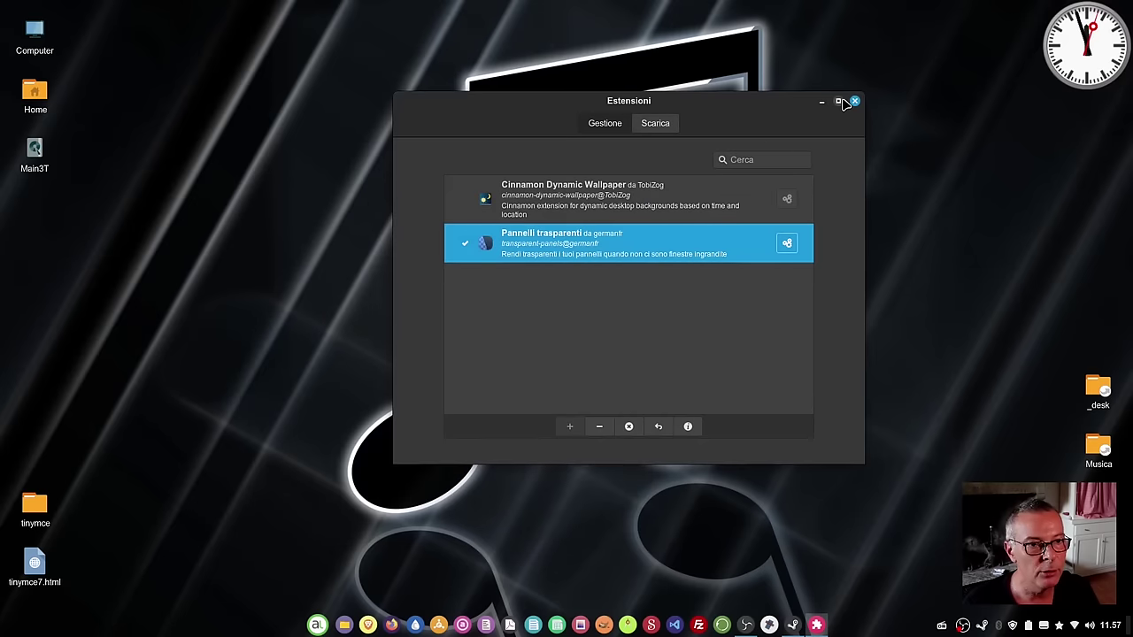
# Set the power-symbol image from Dark Wallpapers as the desktop background, view it on the desktop, and close the Sfondi window.
pyautogui.click(822, 103)
pyautogui.rightClick(416, 149)
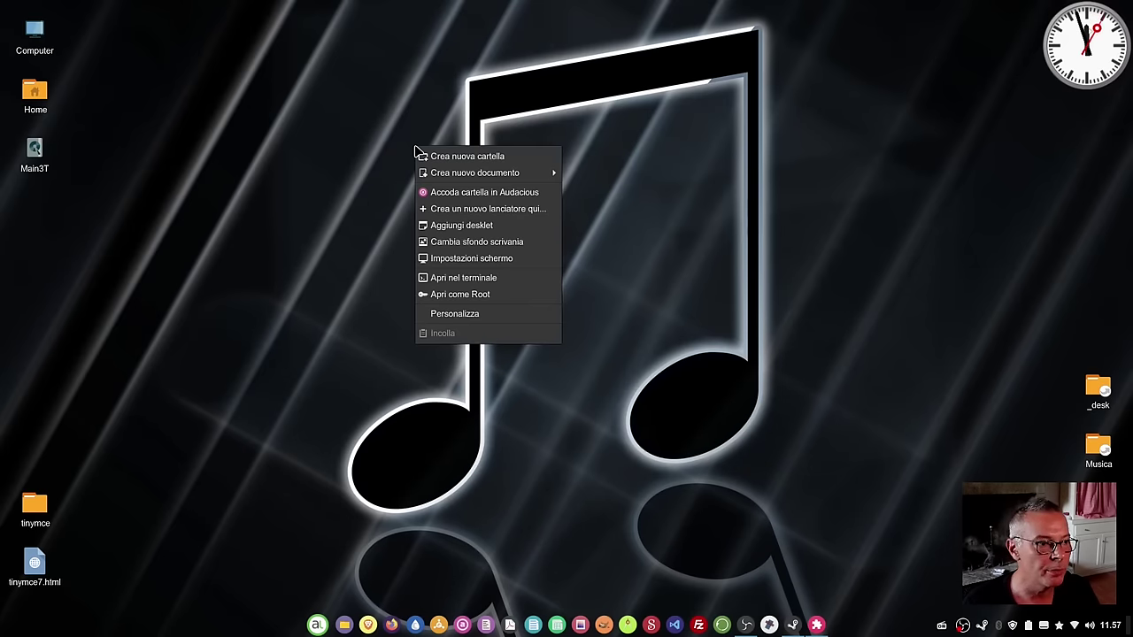
pyautogui.click(494, 242)
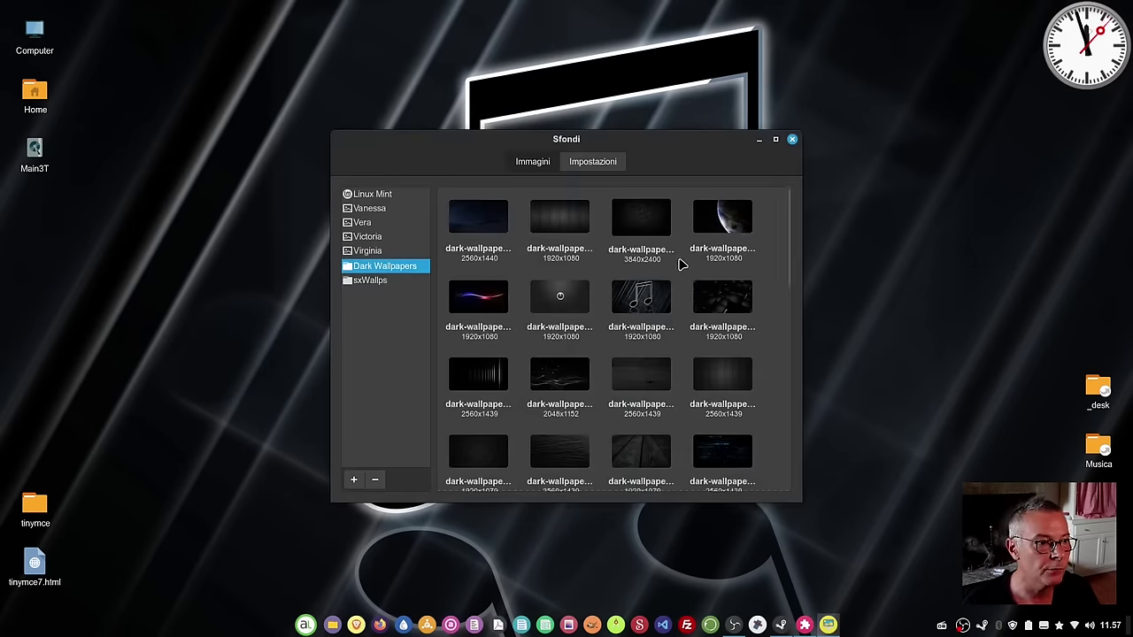
pyautogui.moveTo(787, 223); pyautogui.dragTo(788, 195)
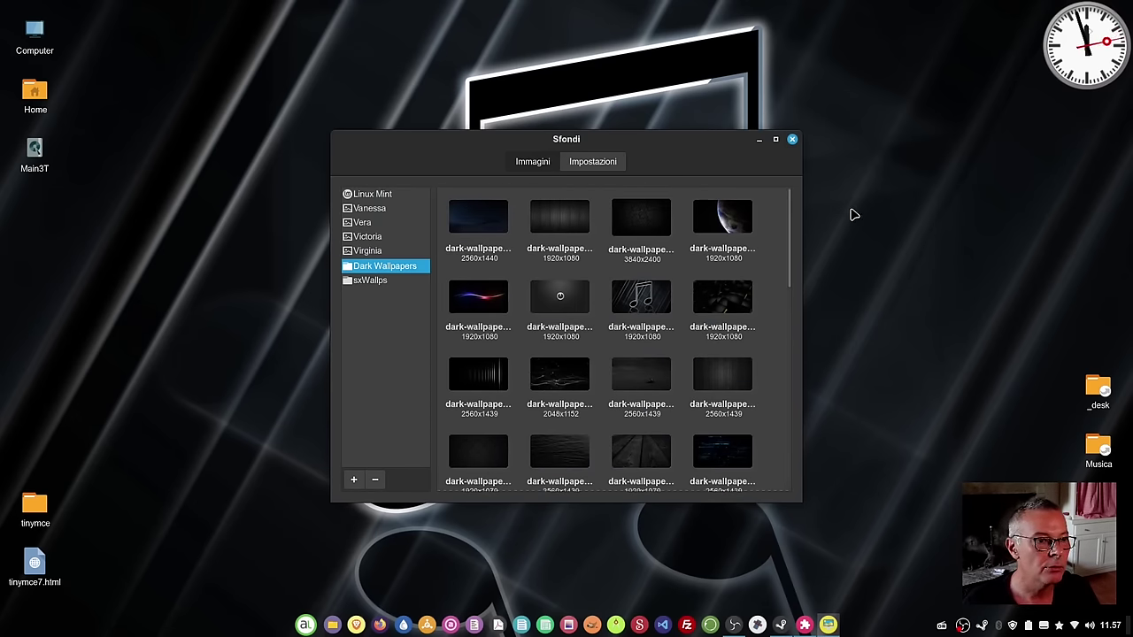
pyautogui.click(559, 296)
pyautogui.moveTo(768, 143); pyautogui.dragTo(747, 146)
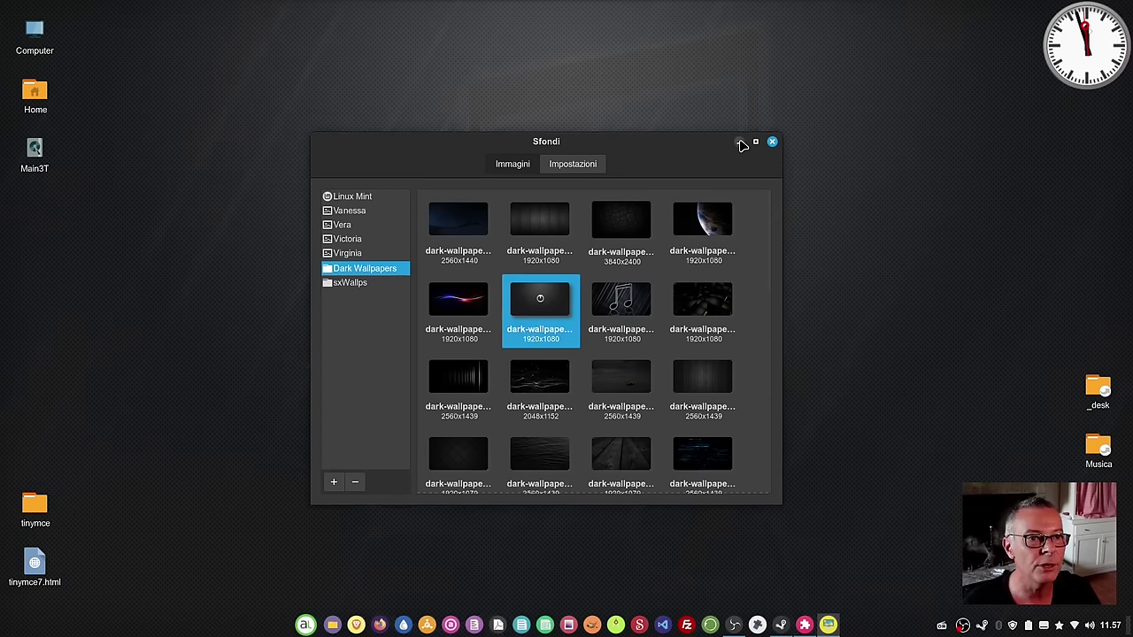
pyautogui.click(741, 144)
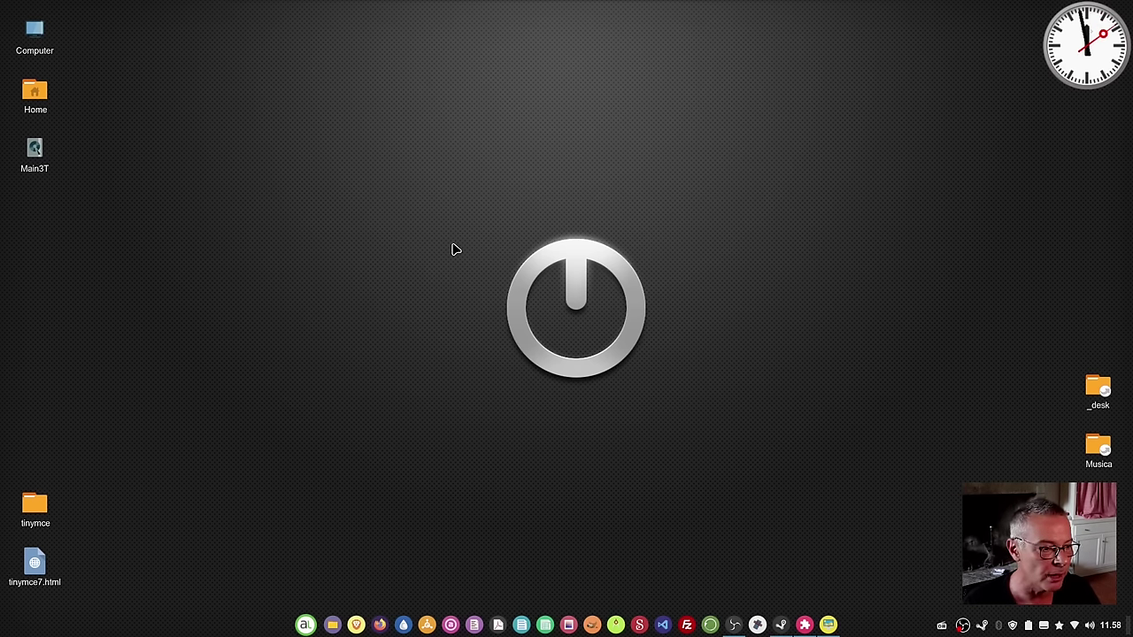
pyautogui.click(829, 626)
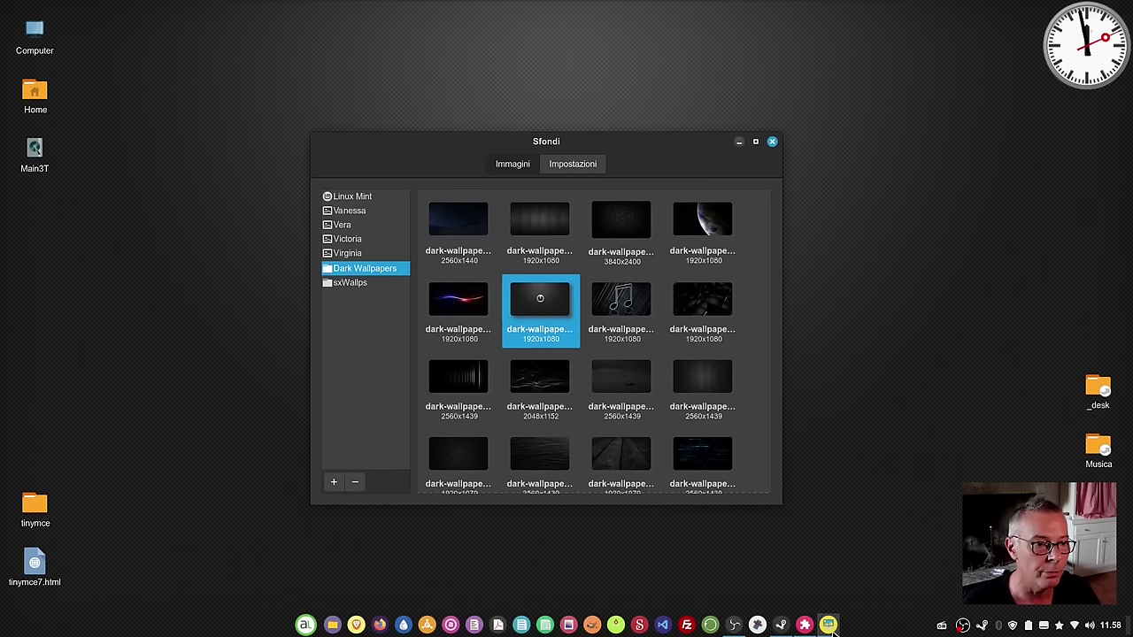
pyautogui.click(772, 142)
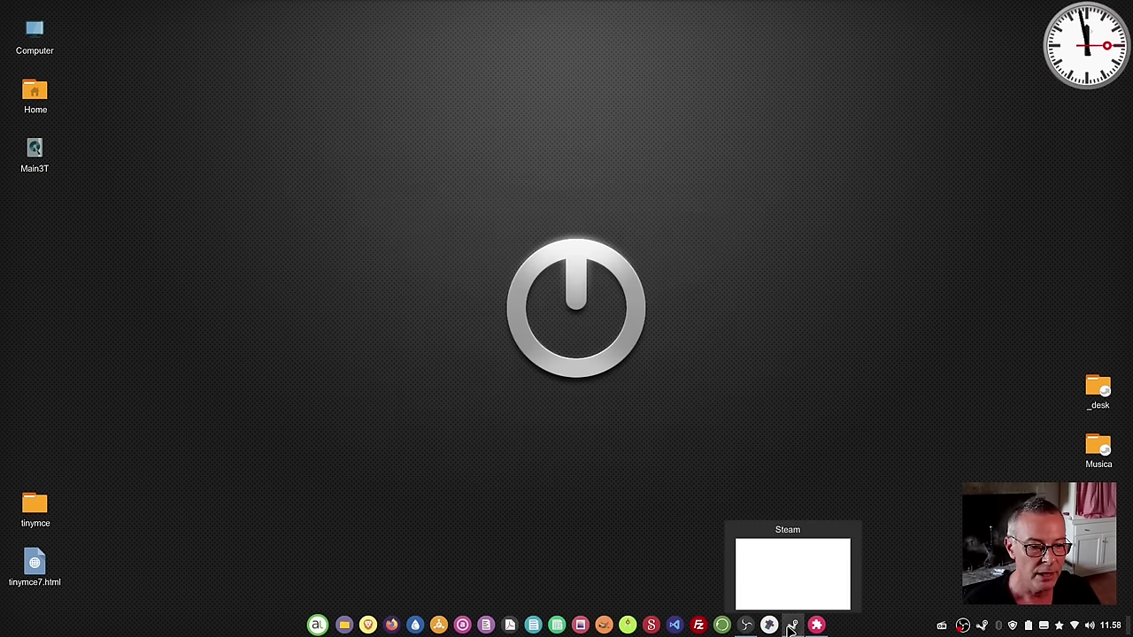
# Enable the Cinnamon Dynamic Wallpaper extension and open its configuration.
pyautogui.click(816, 626)
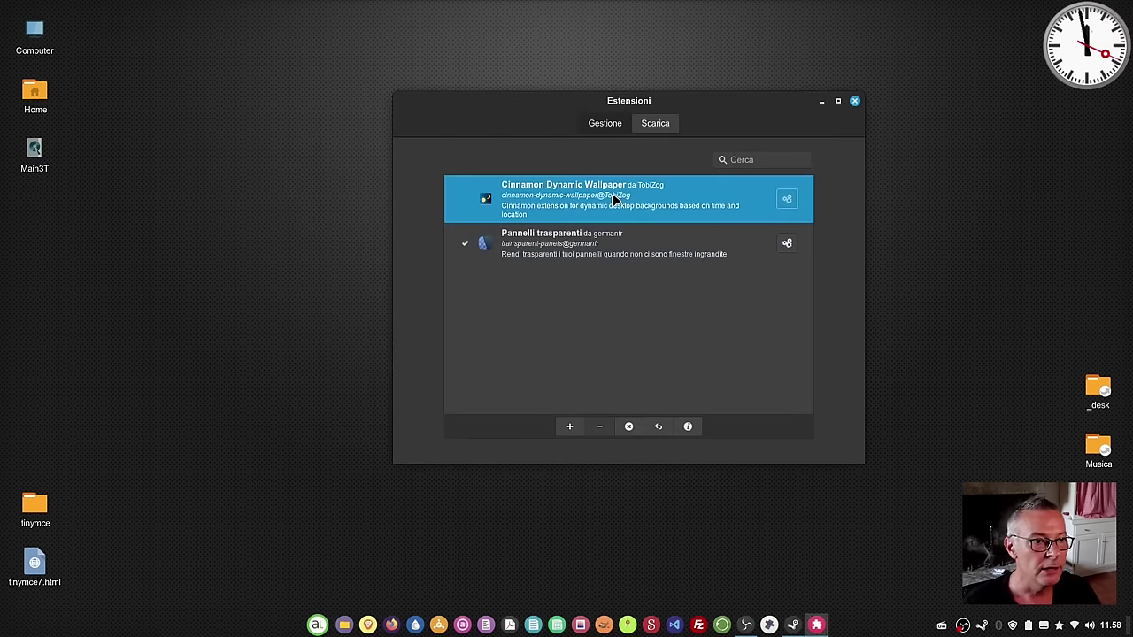
pyautogui.click(570, 426)
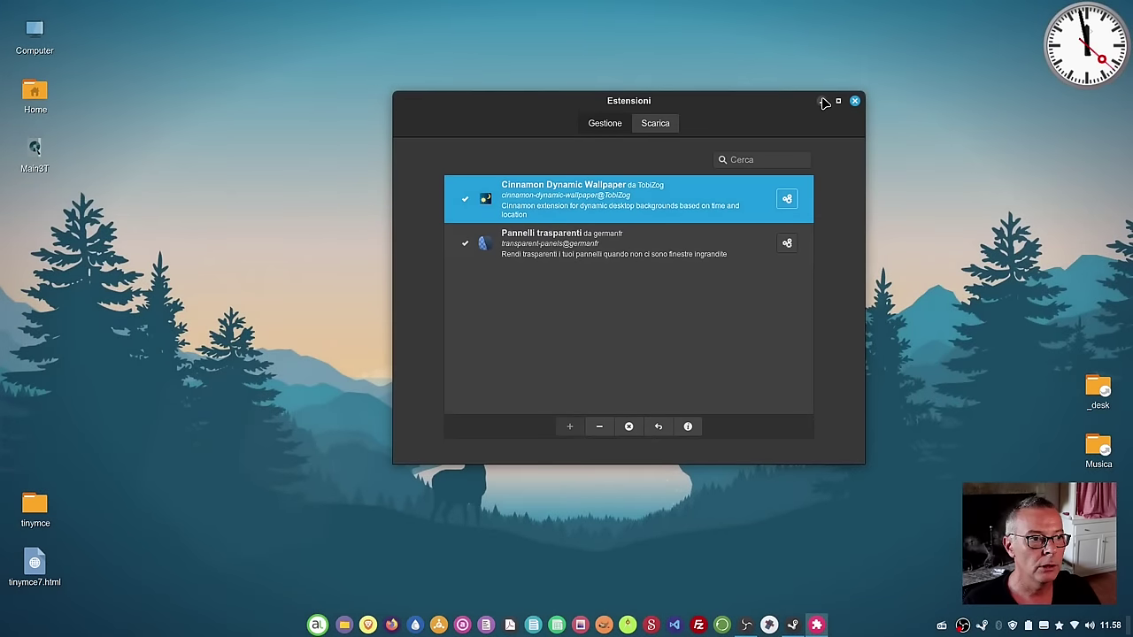
pyautogui.click(787, 200)
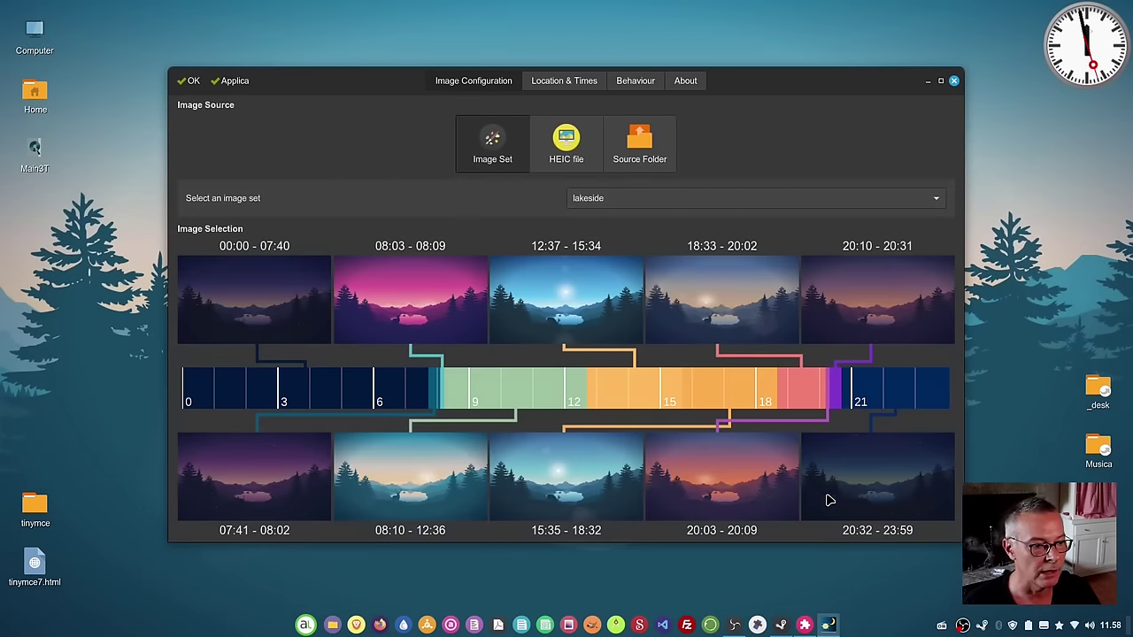
# Preview the aurora, beach, bitday and earth image sets in the dynamic wallpaper configuration.
pyautogui.click(640, 200)
pyautogui.click(640, 95)
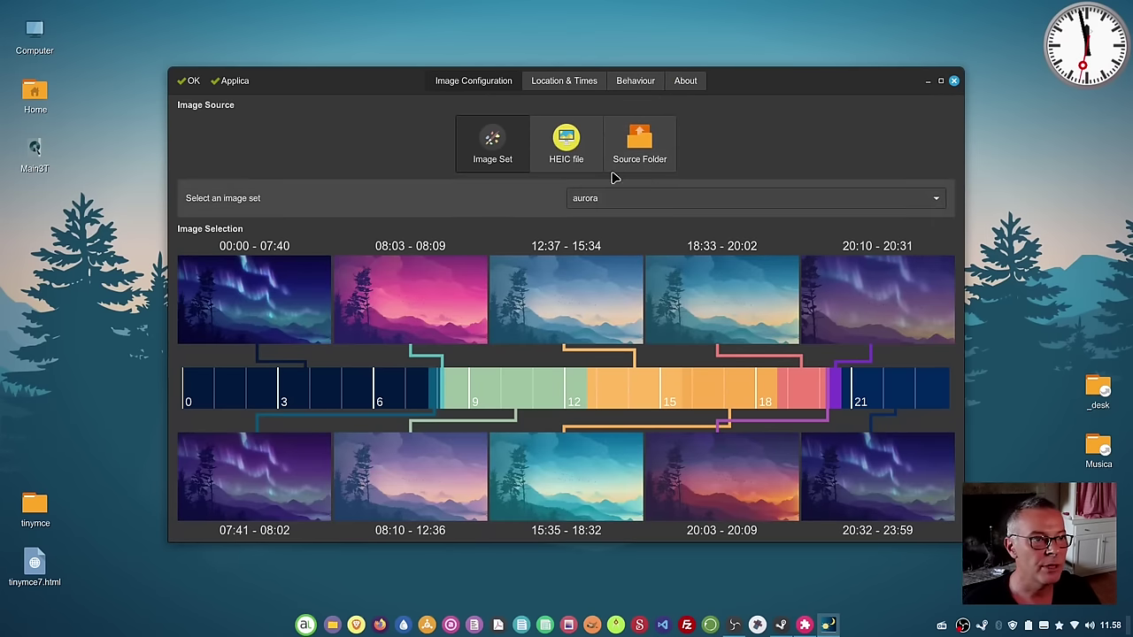
pyautogui.click(591, 202)
pyautogui.click(593, 218)
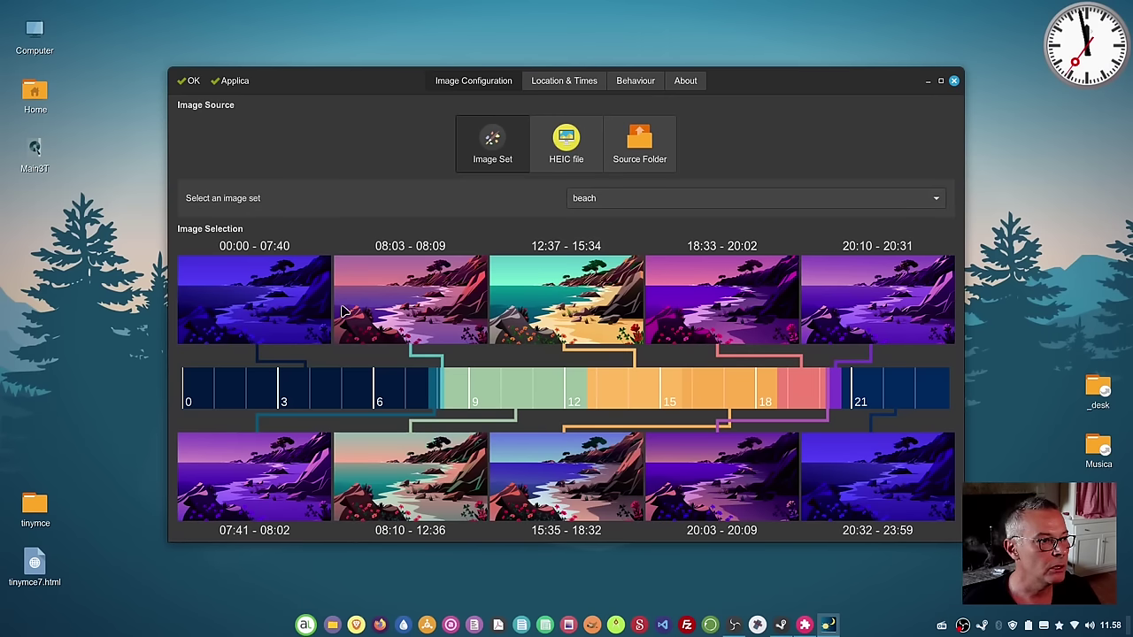
pyautogui.click(670, 200)
pyautogui.click(670, 226)
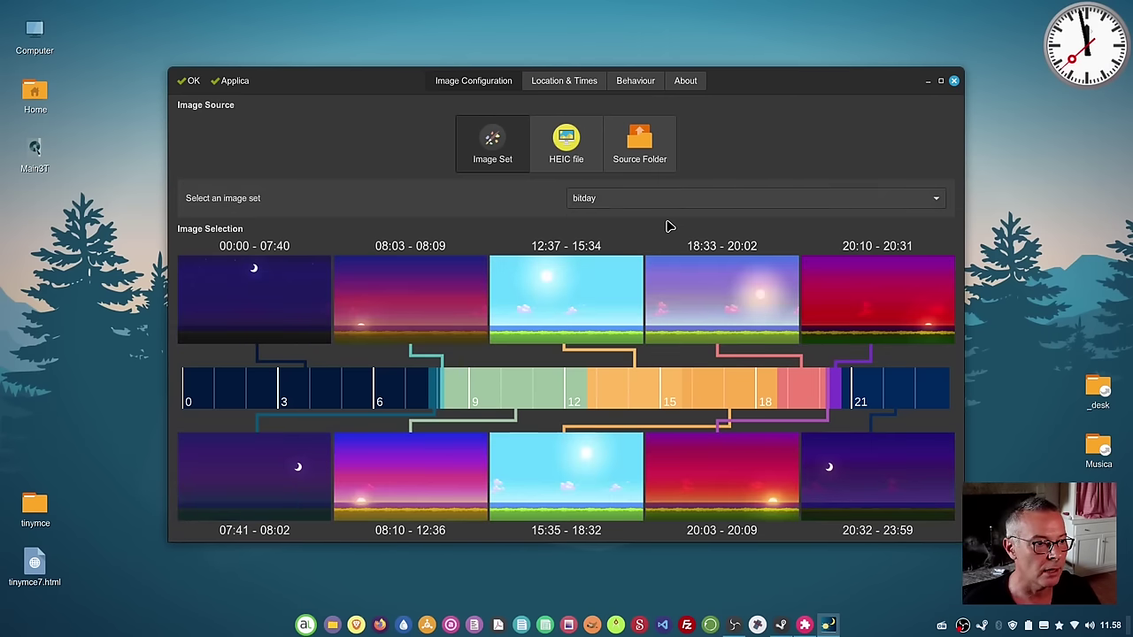
pyautogui.click(624, 200)
pyautogui.click(625, 238)
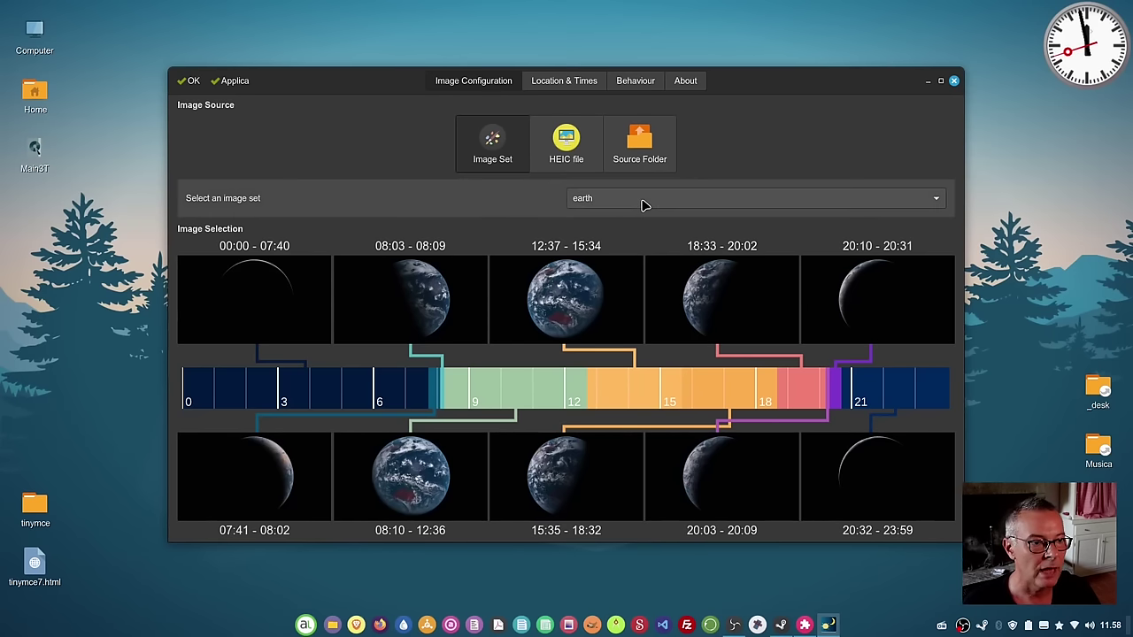
# Preview the gradient, lakeside, mountains and sahara image sets and close the dynamic wallpaper configuration without applying.
pyautogui.click(643, 203)
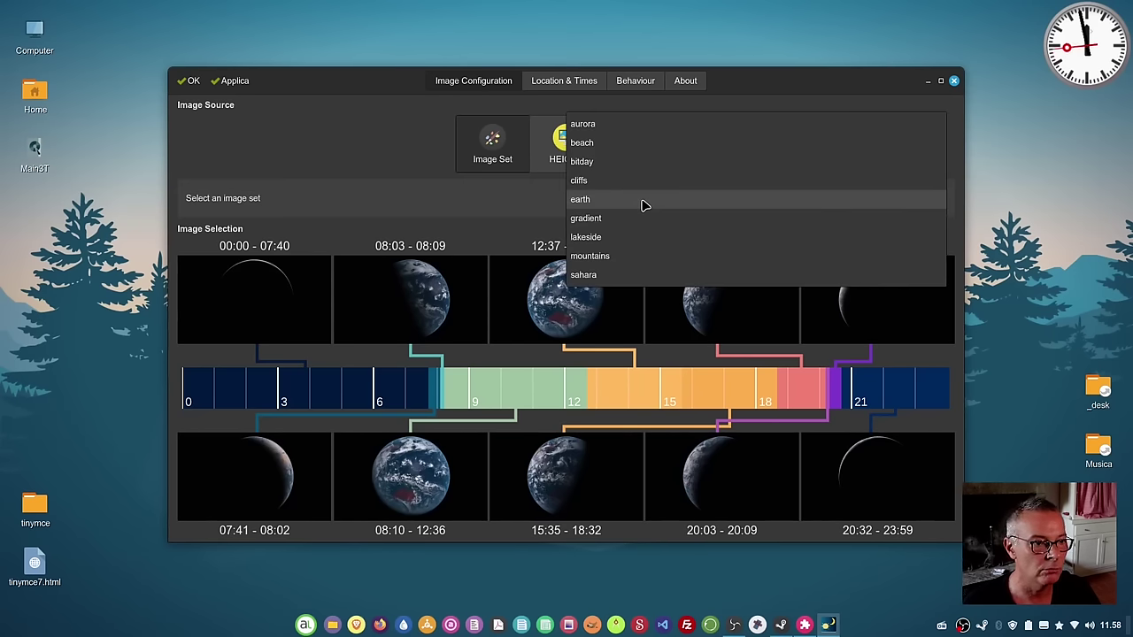
pyautogui.click(643, 221)
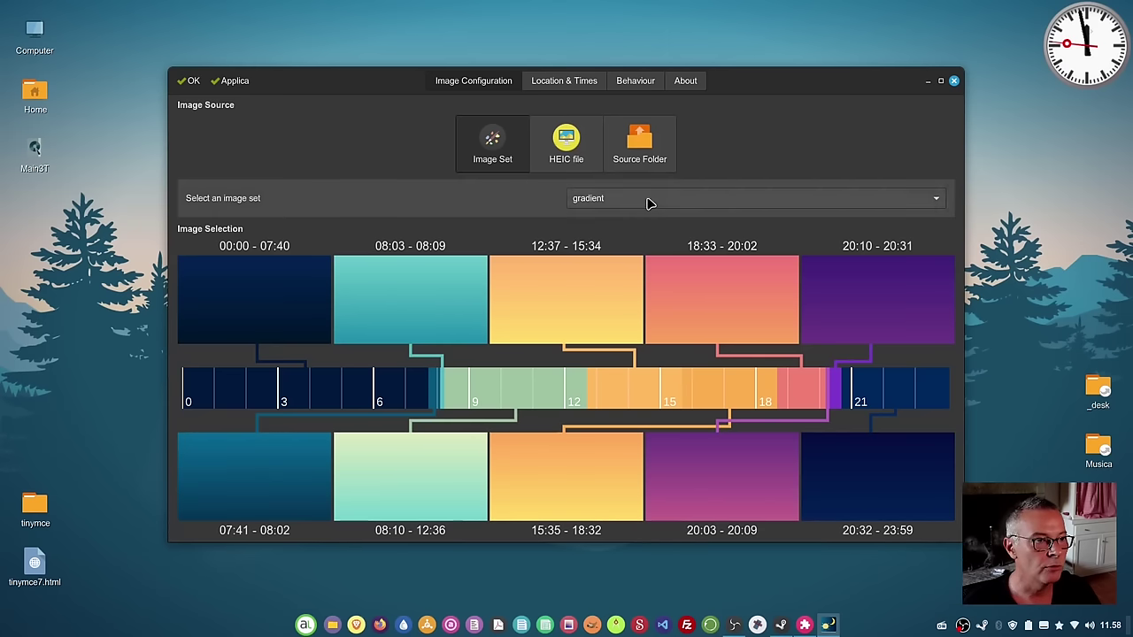
pyautogui.click(646, 201)
pyautogui.click(643, 231)
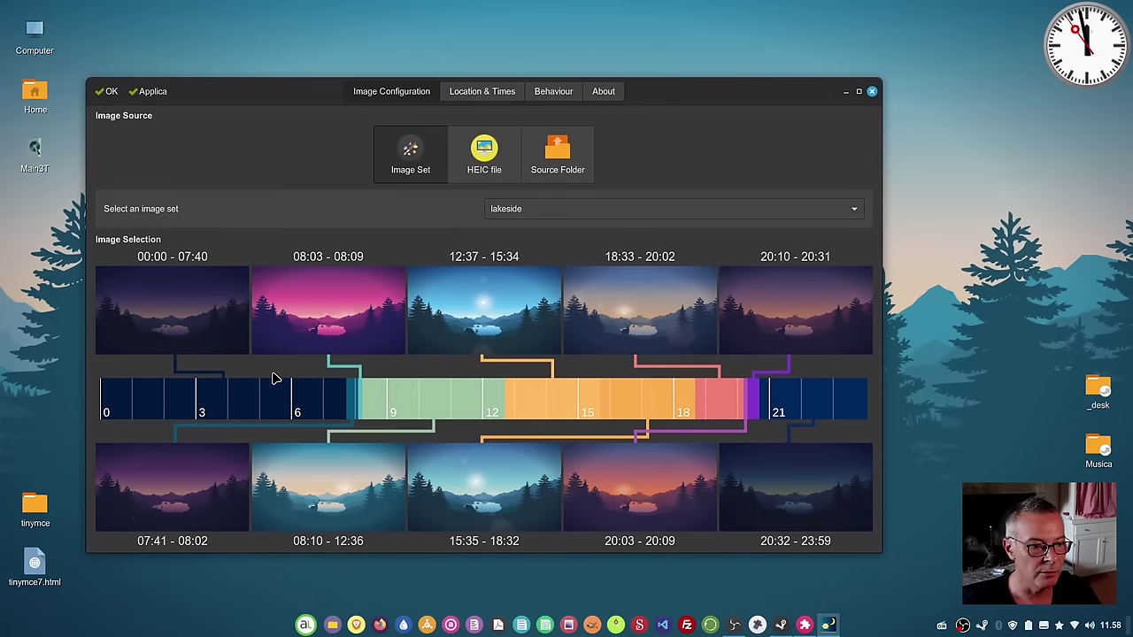
pyautogui.click(549, 208)
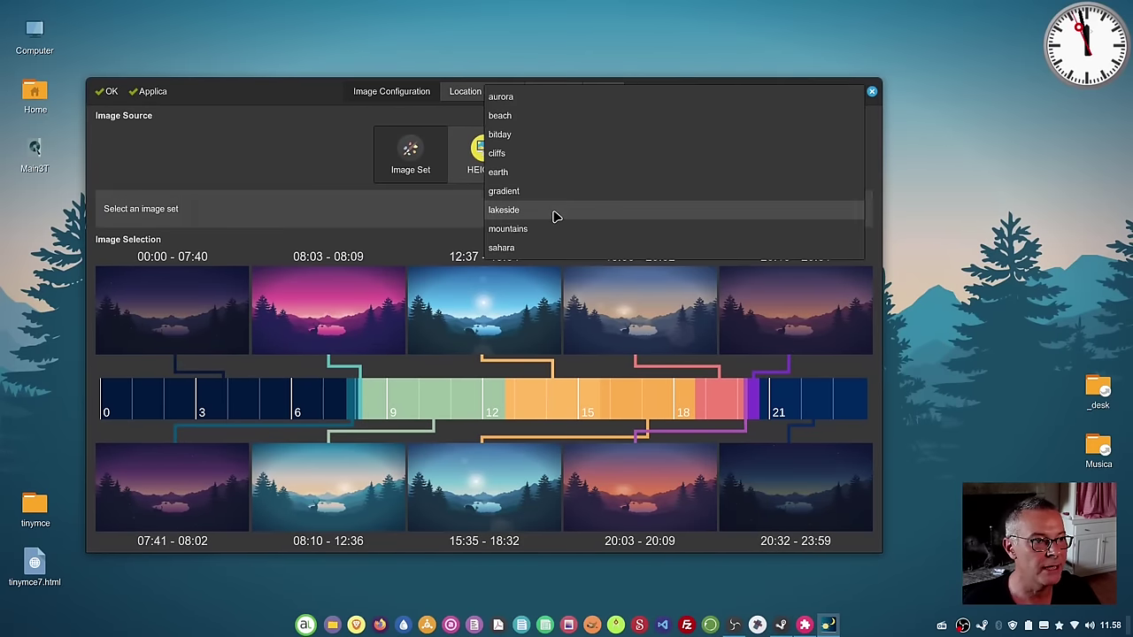
pyautogui.click(551, 212)
pyautogui.press('Down')
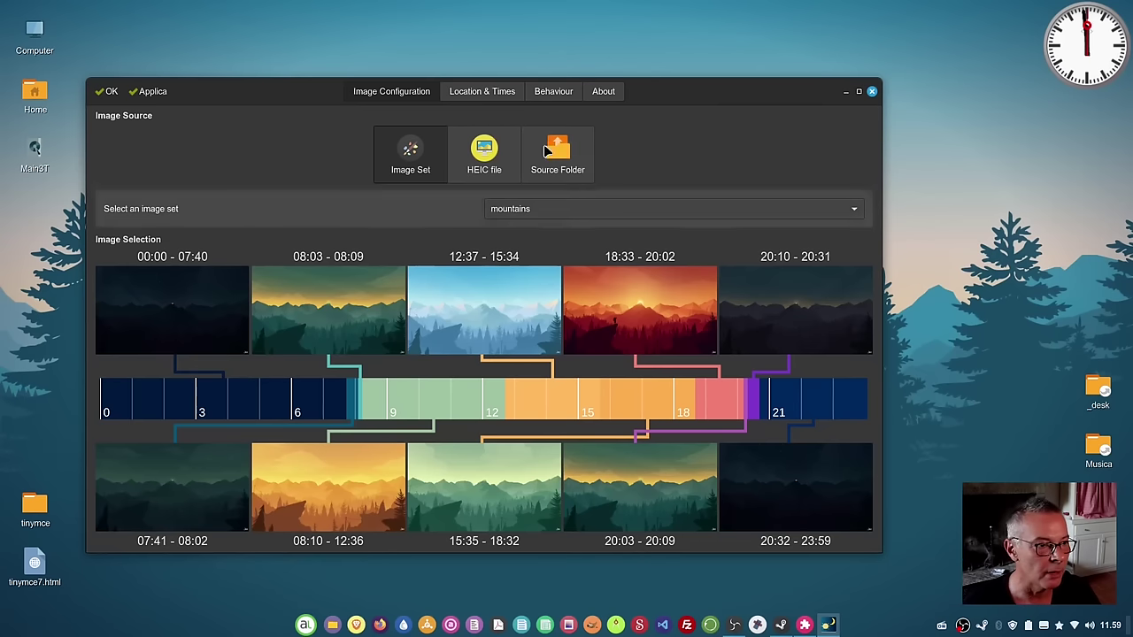
pyautogui.click(538, 210)
pyautogui.click(542, 228)
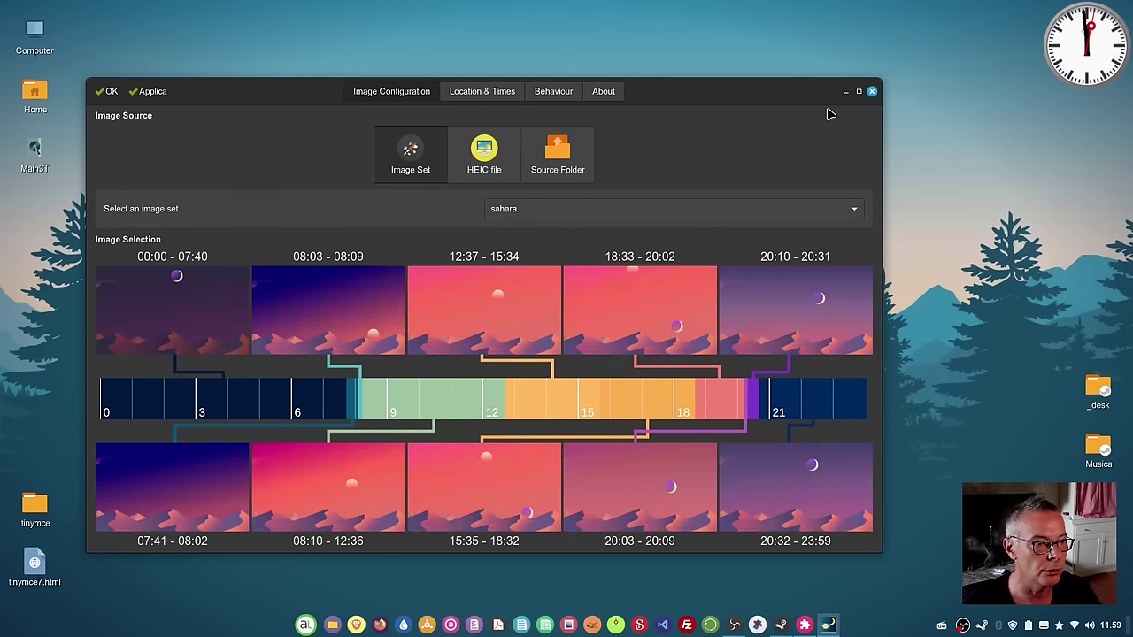
pyautogui.click(873, 92)
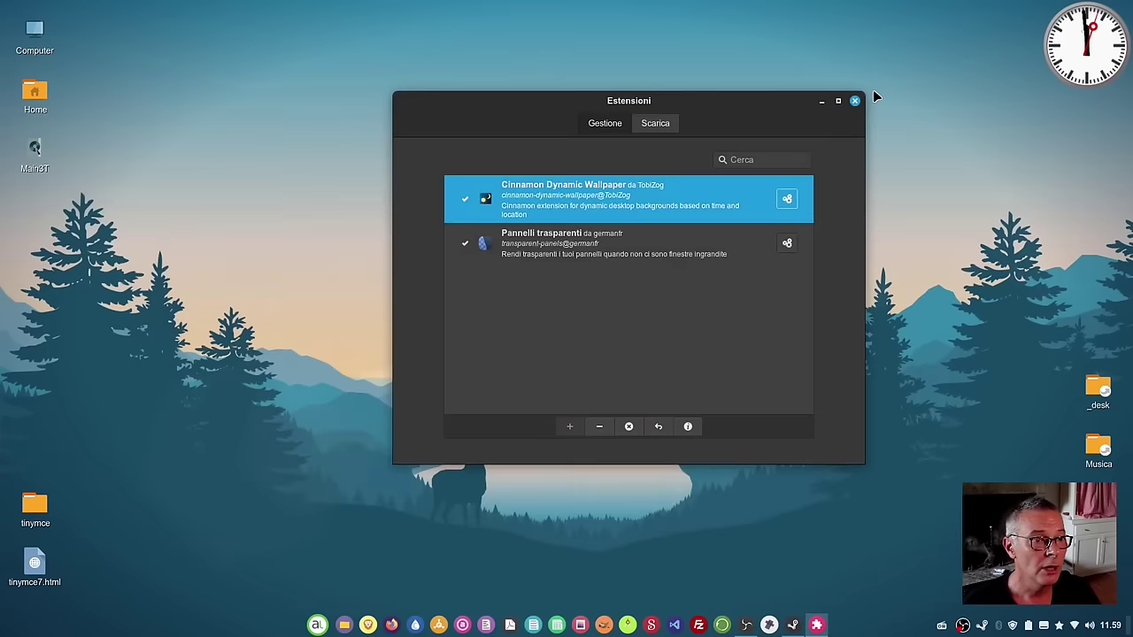
# Find the extension Effetto stile Compiz per le finestre among the downloadable extensions and install it.
pyautogui.click(651, 133)
pyautogui.scroll(-3, 677, 301)
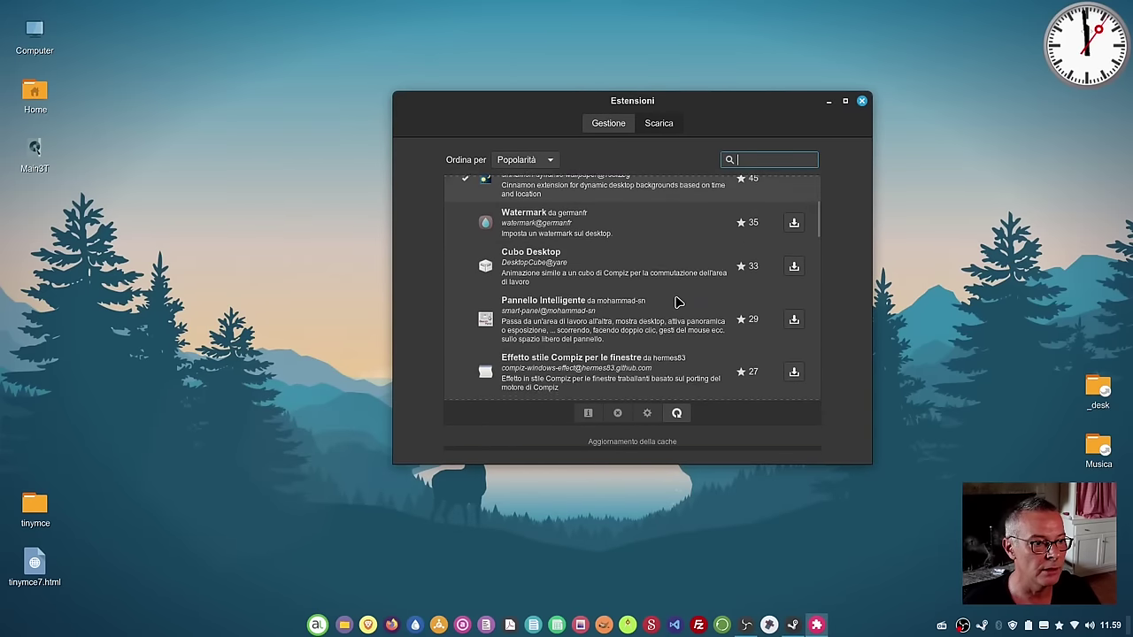
pyautogui.scroll(-1, 677, 302)
pyautogui.click(609, 349)
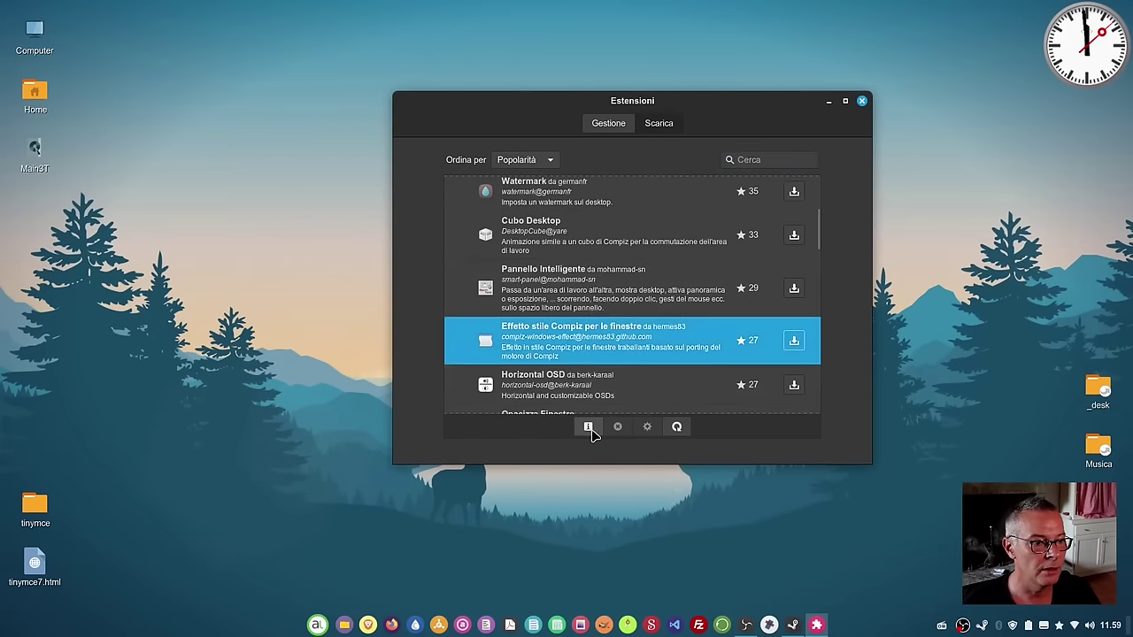
pyautogui.click(794, 340)
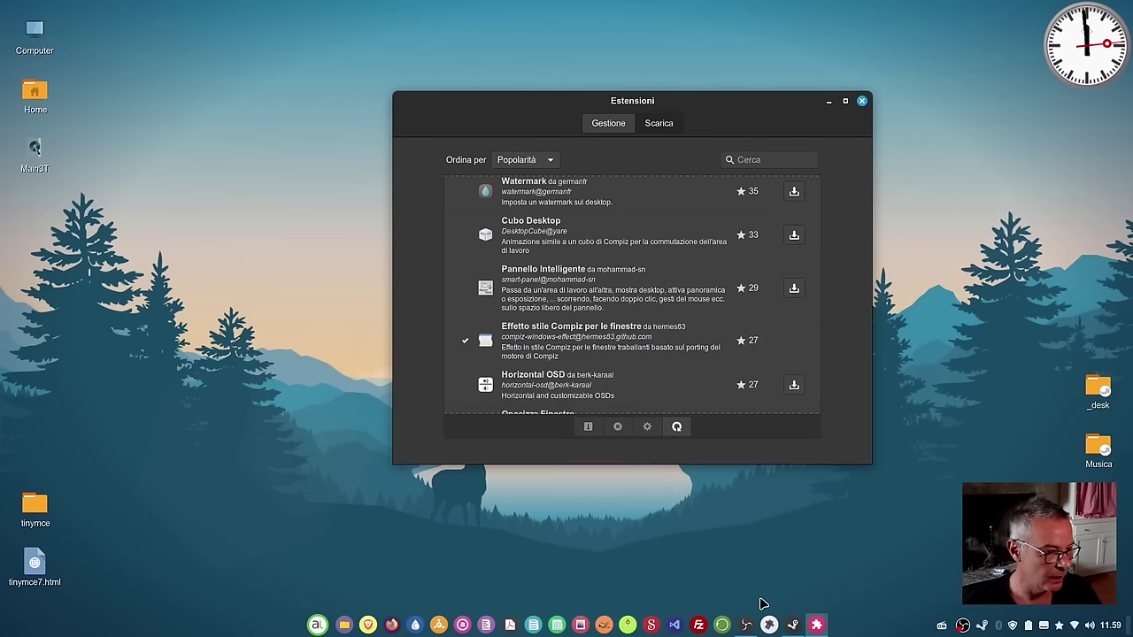
# Browse the downloadable extensions, disable the installed Cinnamon Dynamic Wallpaper extension and close the Estensioni window.
pyautogui.moveTo(690, 101)
pyautogui.mouseDown()
pyautogui.moveTo(708, 137)
pyautogui.moveTo(695, 145)
pyautogui.moveTo(457, 148)
pyautogui.moveTo(413, 187)
pyautogui.moveTo(597, 162)
pyautogui.moveTo(523, 144)
pyautogui.moveTo(624, 163)
pyautogui.moveTo(741, 121)
pyautogui.moveTo(685, 96)
pyautogui.moveTo(679, 105)
pyautogui.mouseUp()
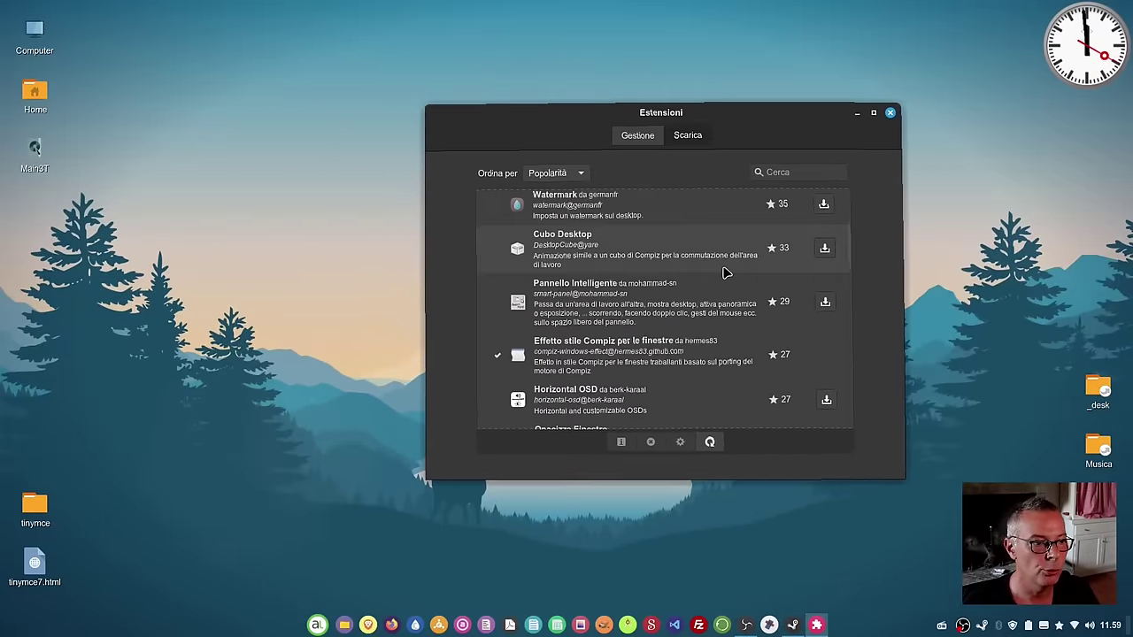
pyautogui.scroll(-5, 724, 273)
pyautogui.scroll(-5, 627, 235)
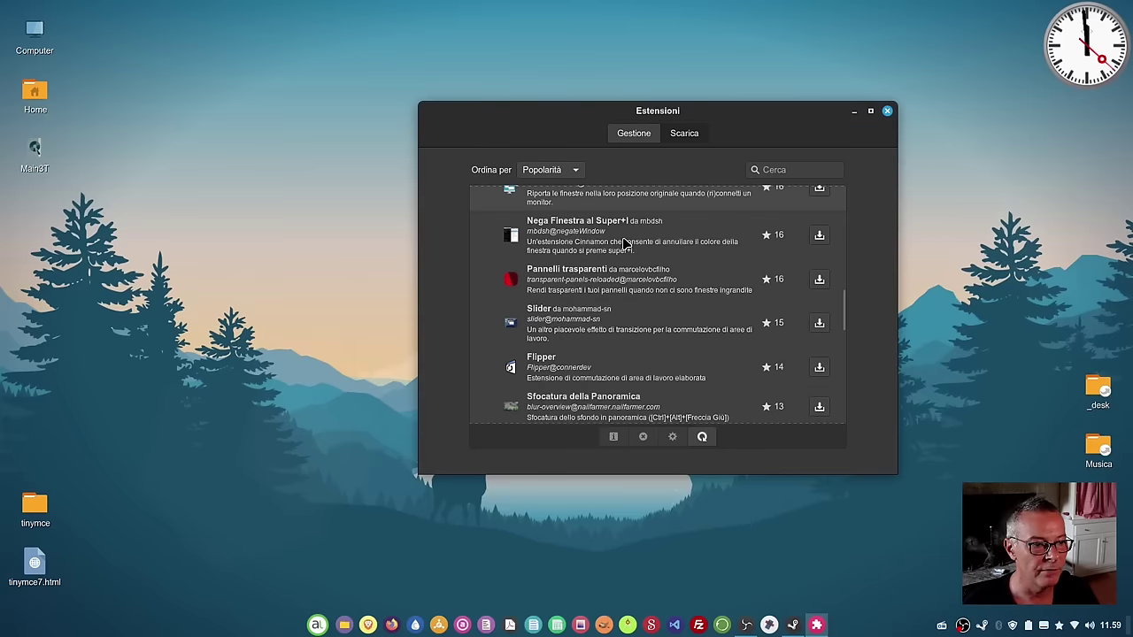
pyautogui.scroll(15, 625, 248)
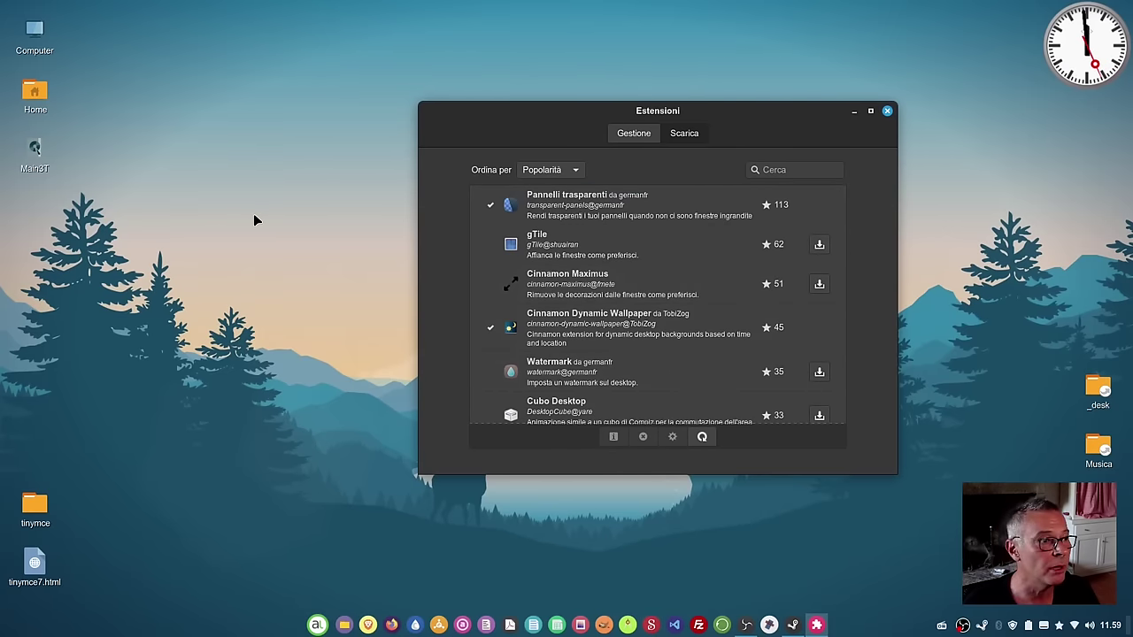
pyautogui.click(656, 135)
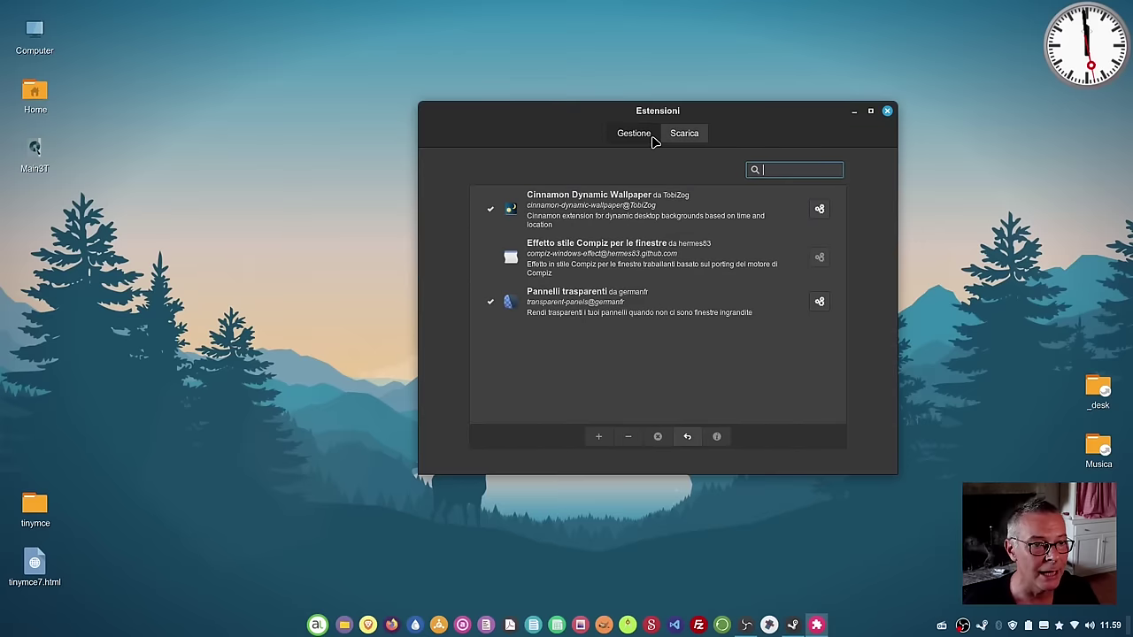
pyautogui.click(675, 207)
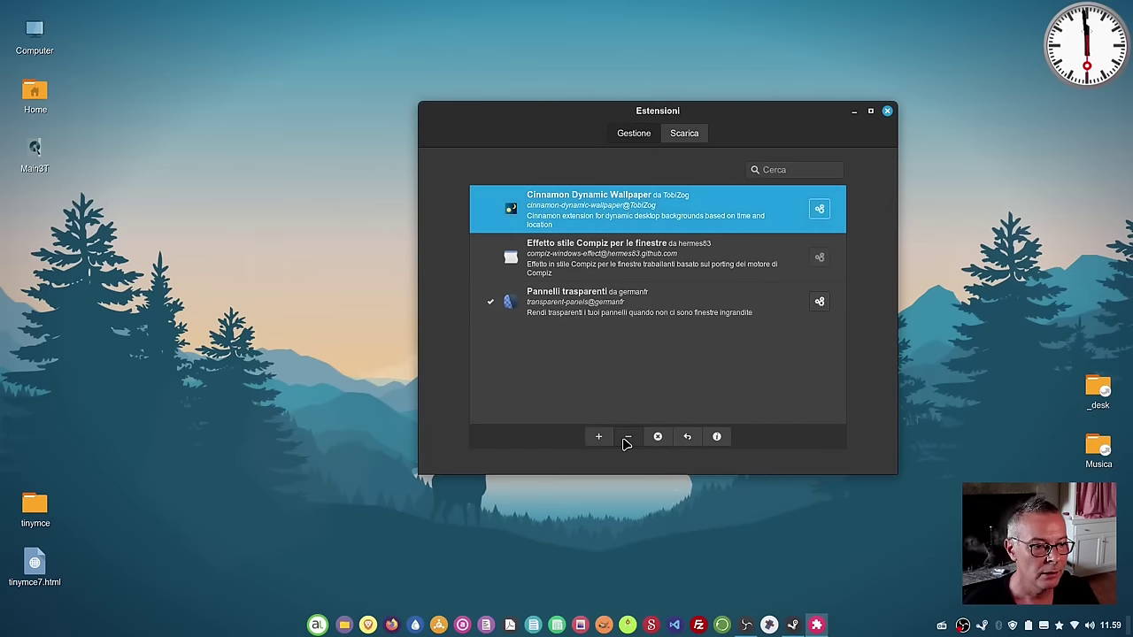
pyautogui.click(890, 113)
# Set a dark wood-plank image from Dark Wallpapers as the desktop background and close the Sfondi window.
pyautogui.rightClick(615, 185)
pyautogui.click(676, 279)
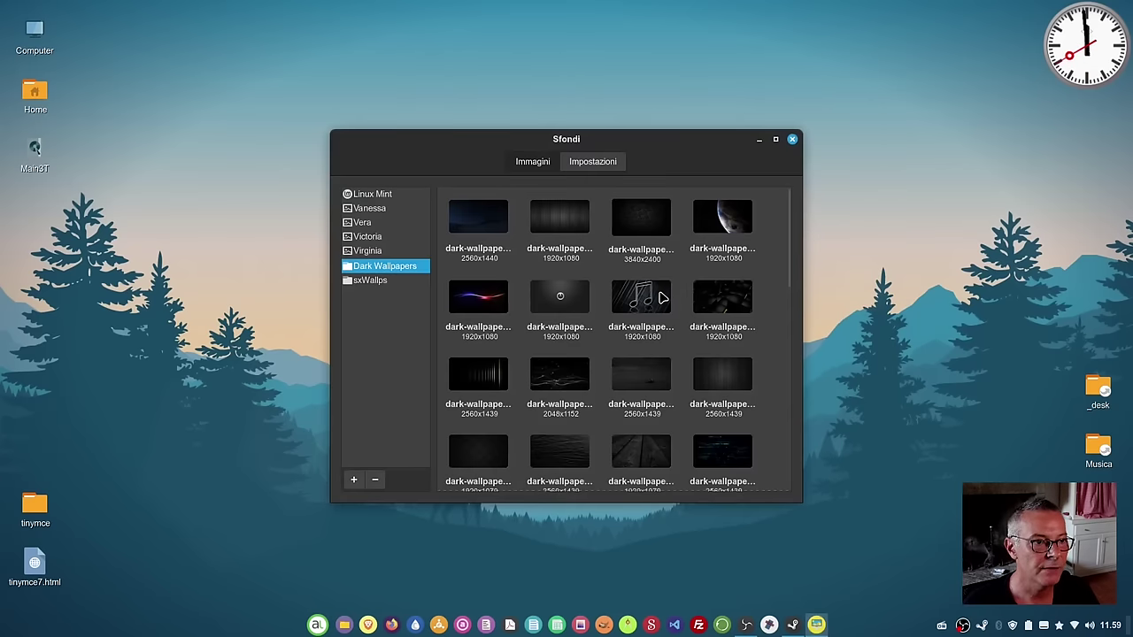
pyautogui.click(563, 220)
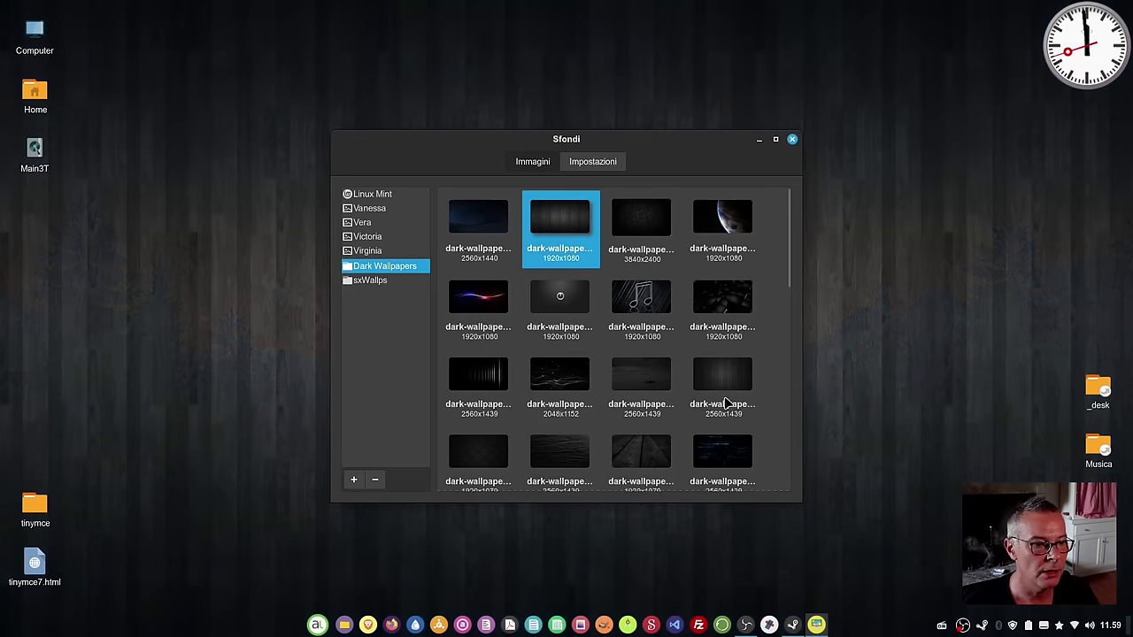
pyautogui.click(724, 400)
pyautogui.click(792, 141)
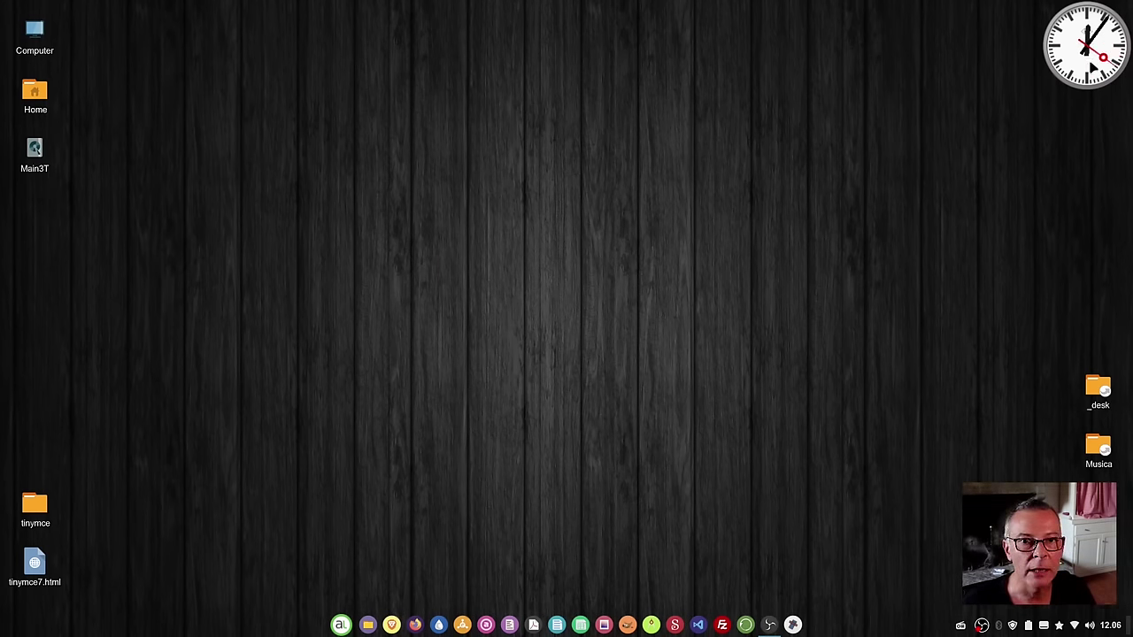
# Open the Home folder and the Selezione carattere settings, found with the search text "sele", and move the two windows apart.
pyautogui.doubleClick(33, 94)
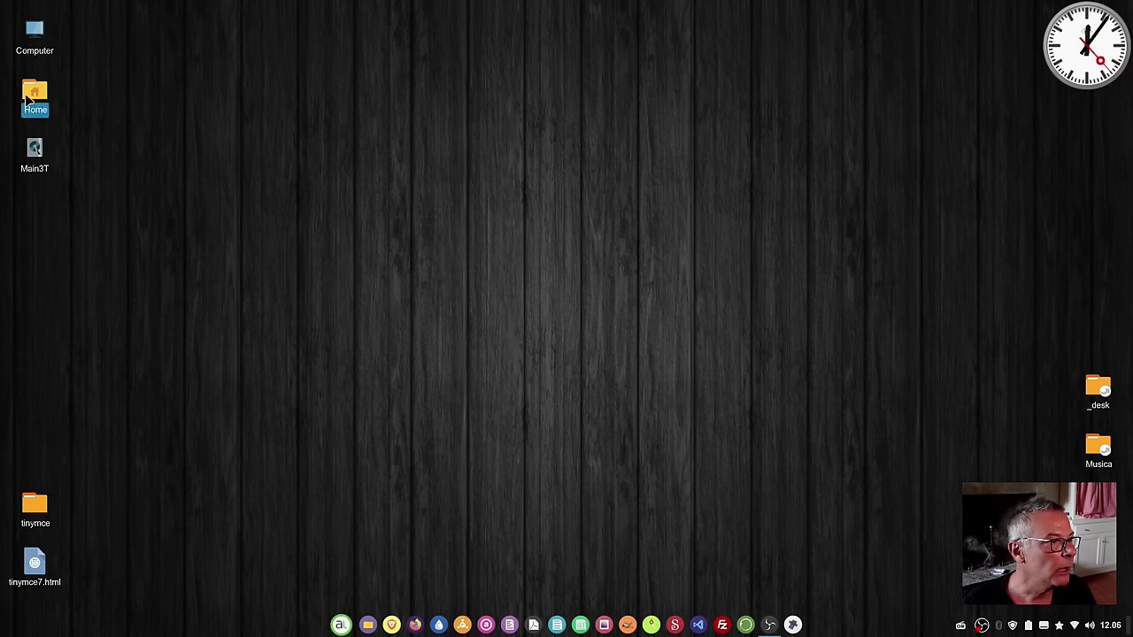
pyautogui.moveTo(617, 65); pyautogui.dragTo(633, 92)
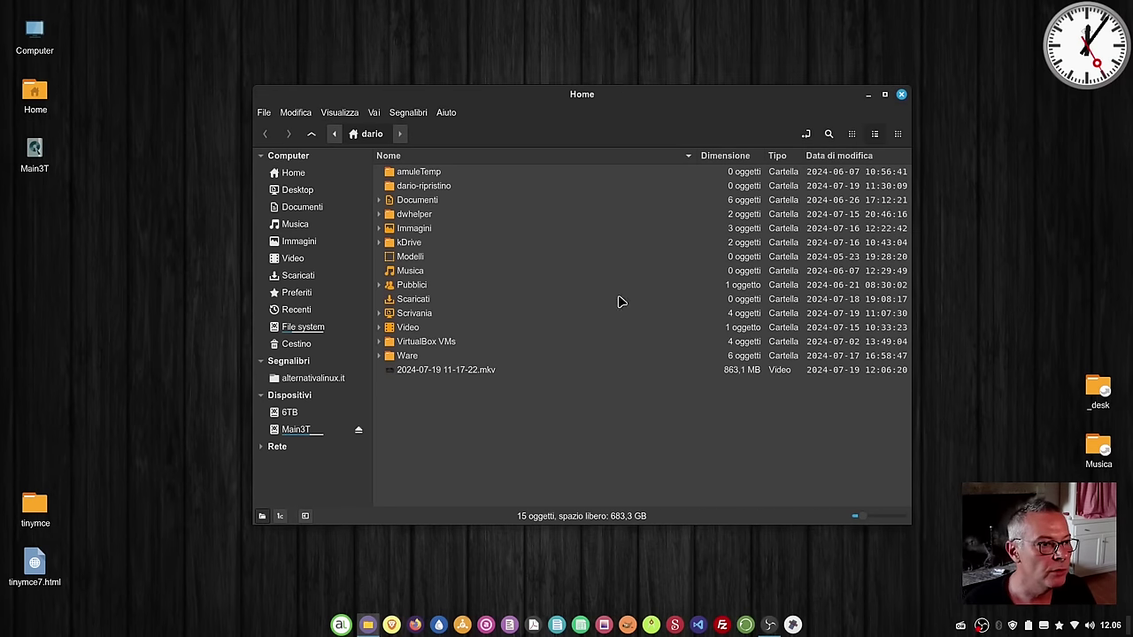
pyautogui.press('super')
pyautogui.write('sele')
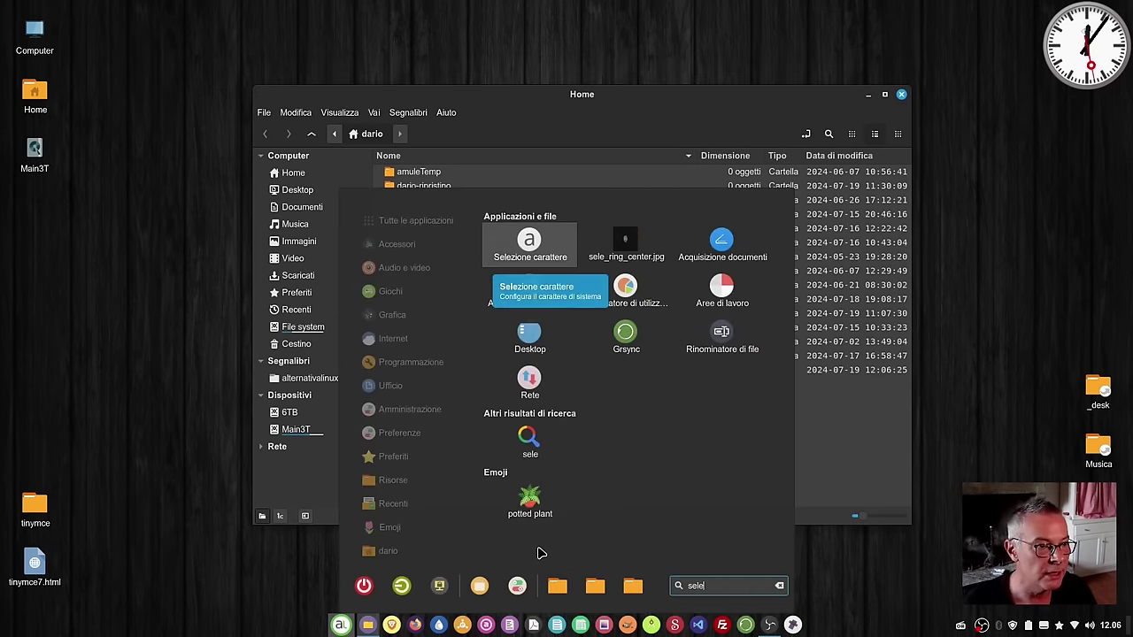
pyautogui.press('Return')
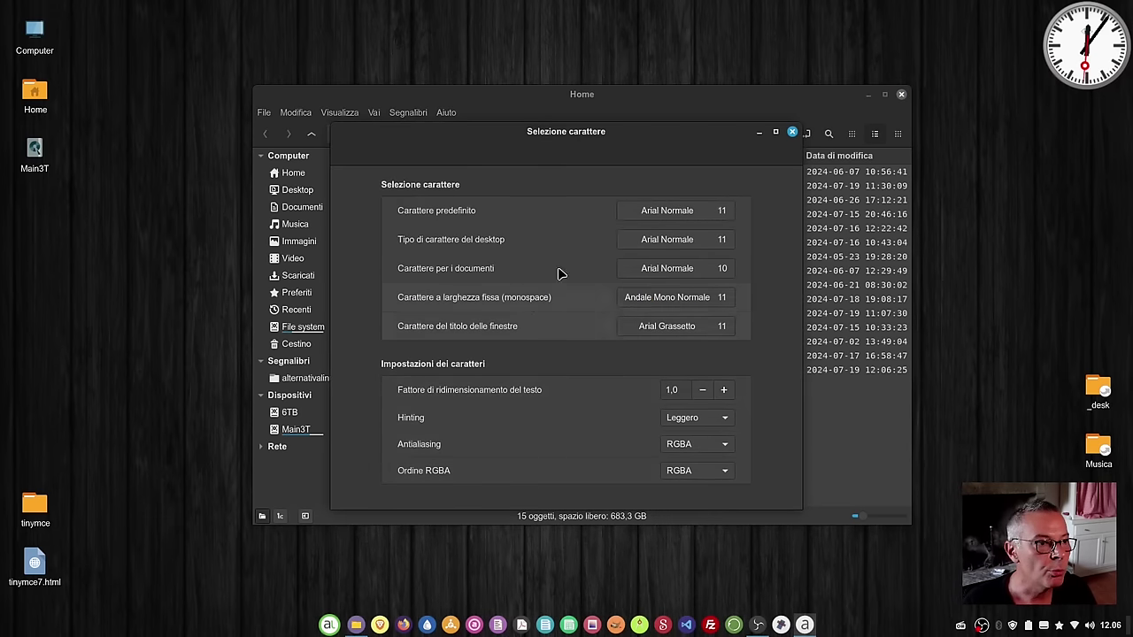
pyautogui.moveTo(631, 142); pyautogui.dragTo(792, 201)
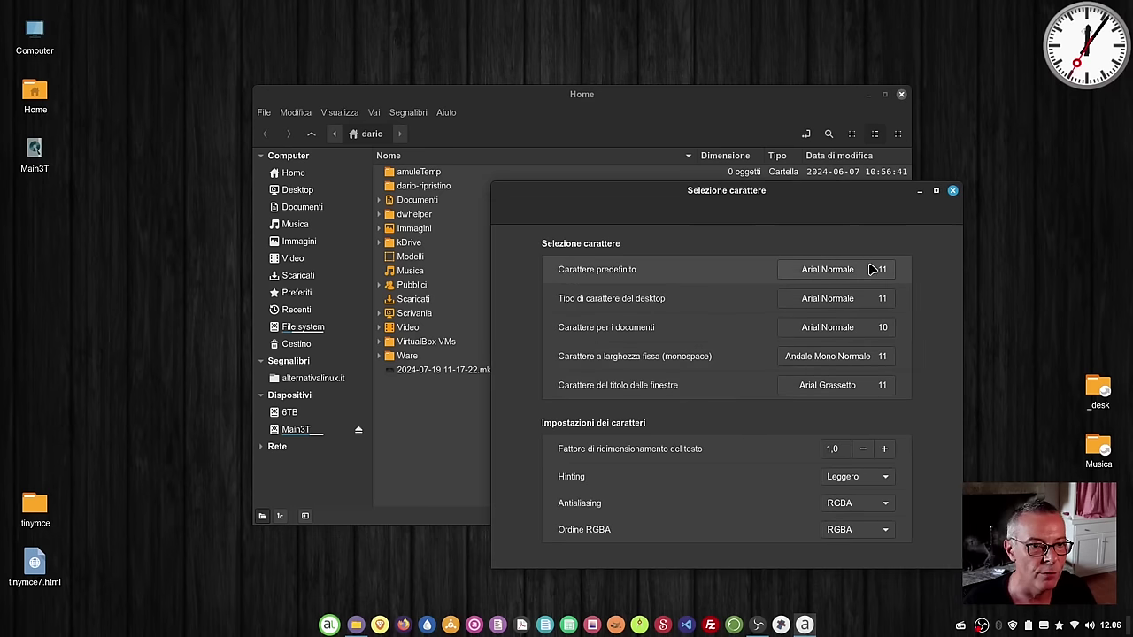
pyautogui.moveTo(607, 106); pyautogui.dragTo(481, 103)
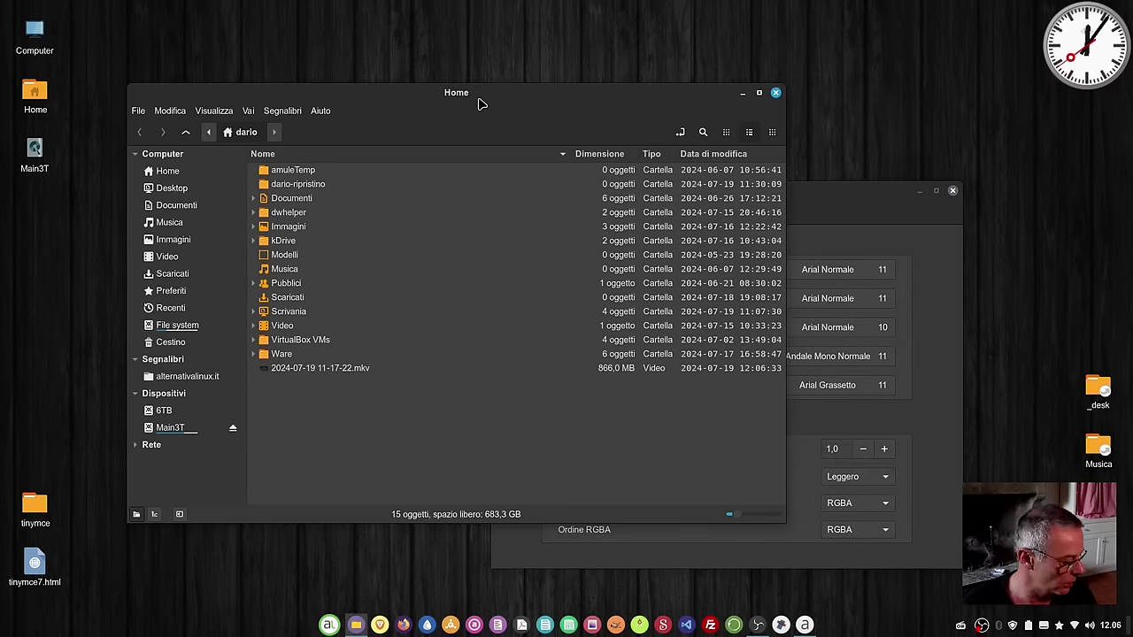